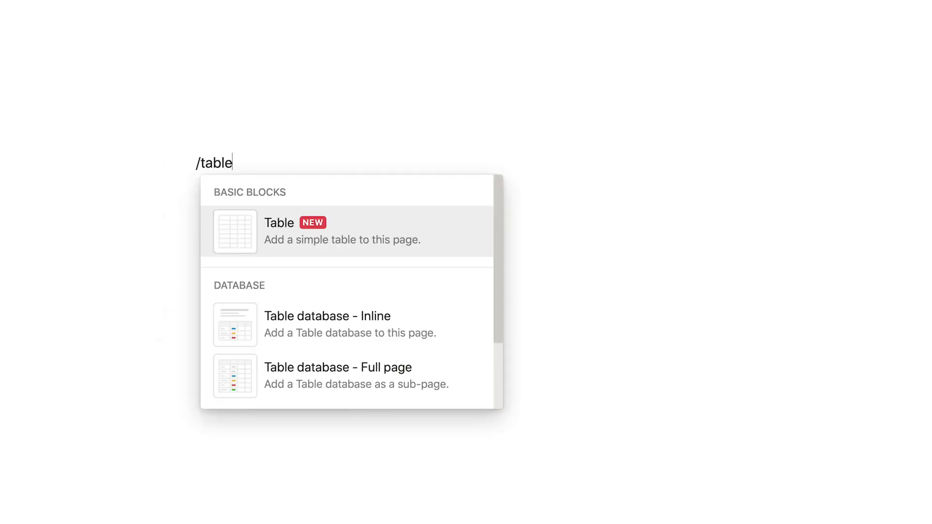
Insert a simple table and drag it out to five columns by seven rows
key("Return")
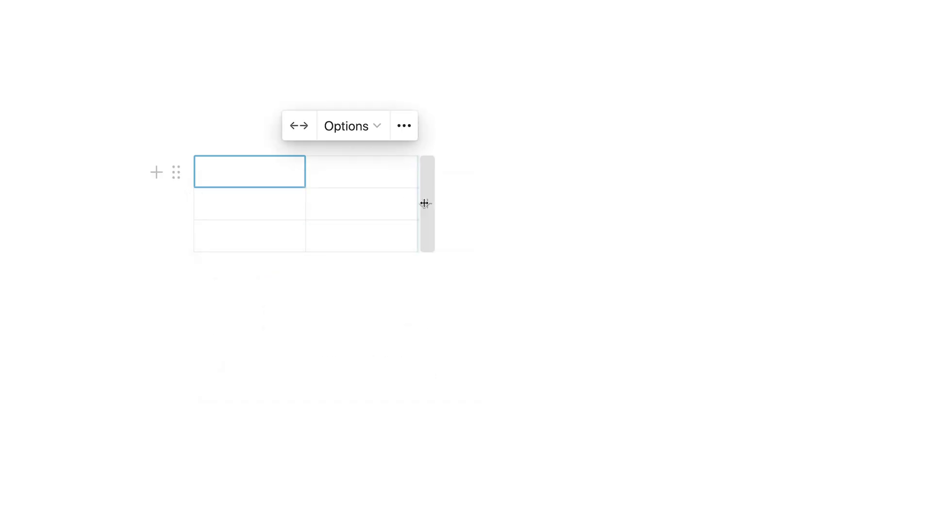
left_click_drag(425, 203, 757, 203)
left_click_drag(489, 260, 505, 369)
Turn on Header column and Header row for the table
left_click(683, 125)
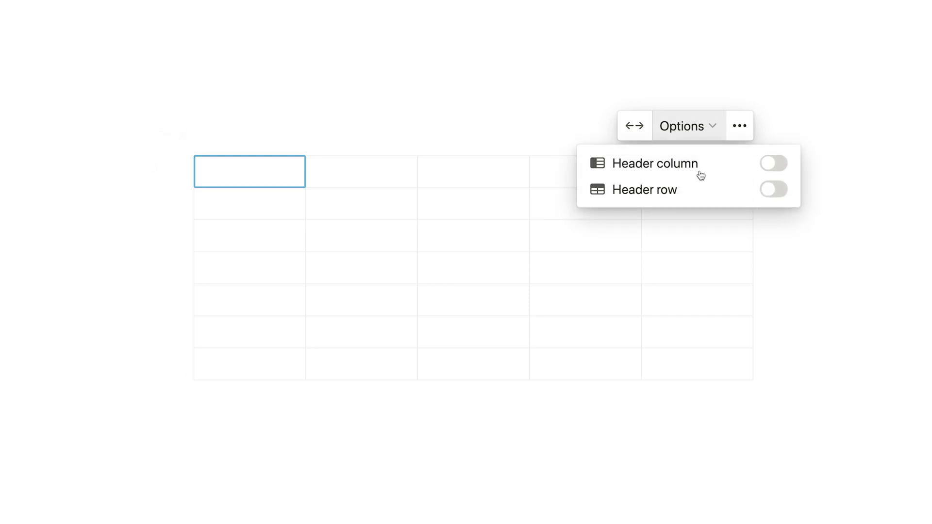
left_click(774, 163)
left_click(774, 189)
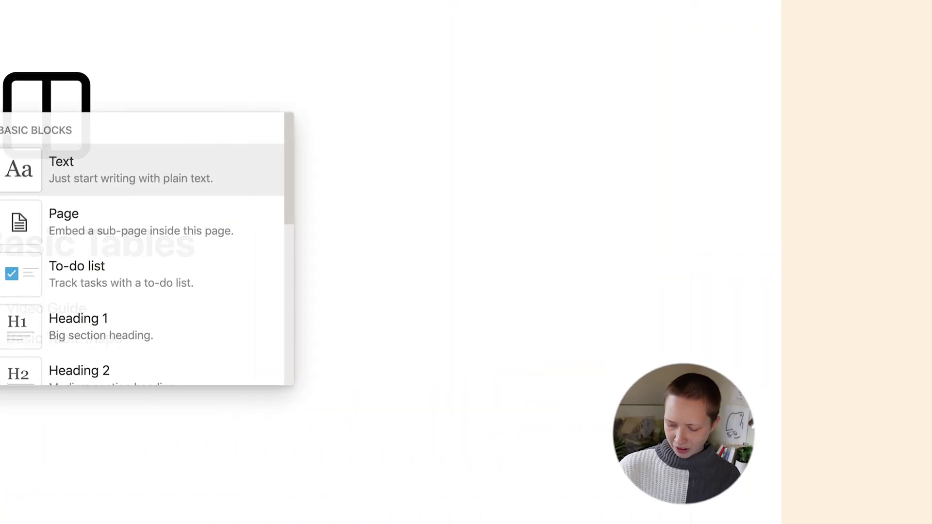
Insert a simple table under Basic Table Inspo, sized to six columns by seven rows
type("table")
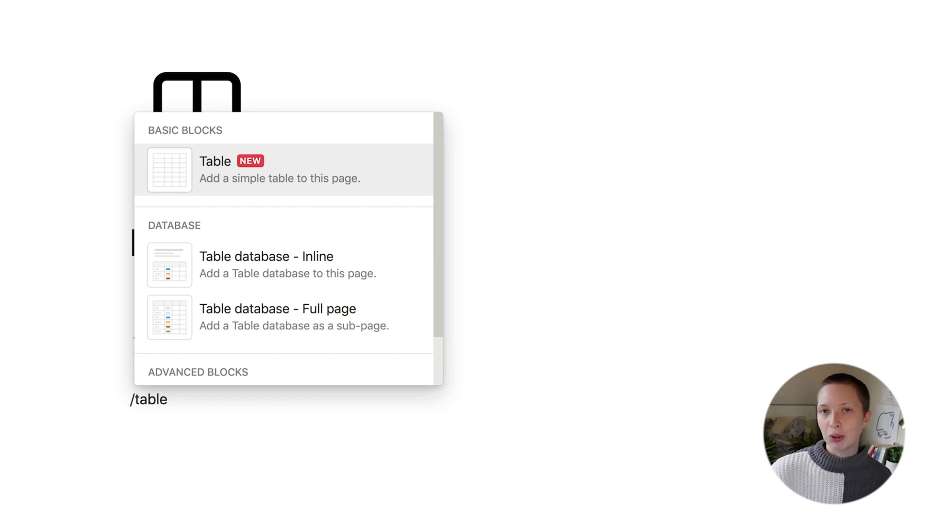
left_click(216, 164)
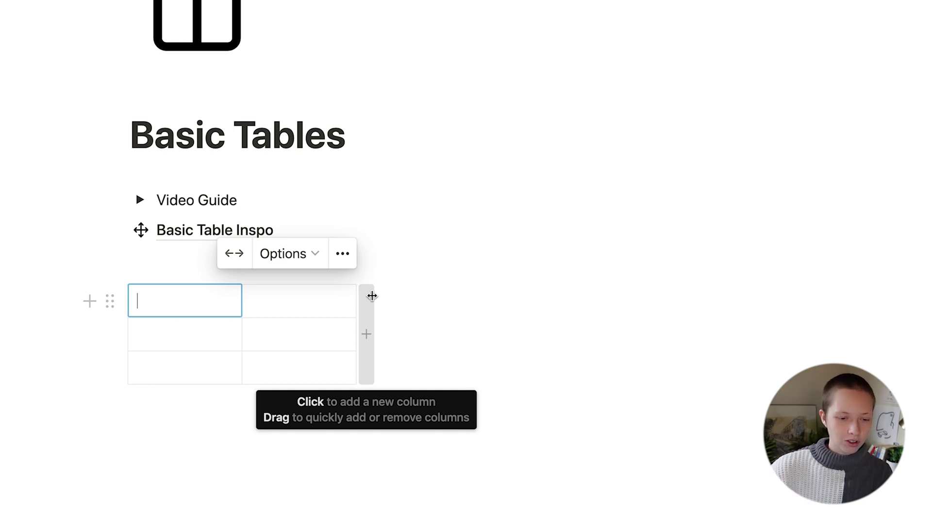
left_click_drag(372, 296, 795, 273)
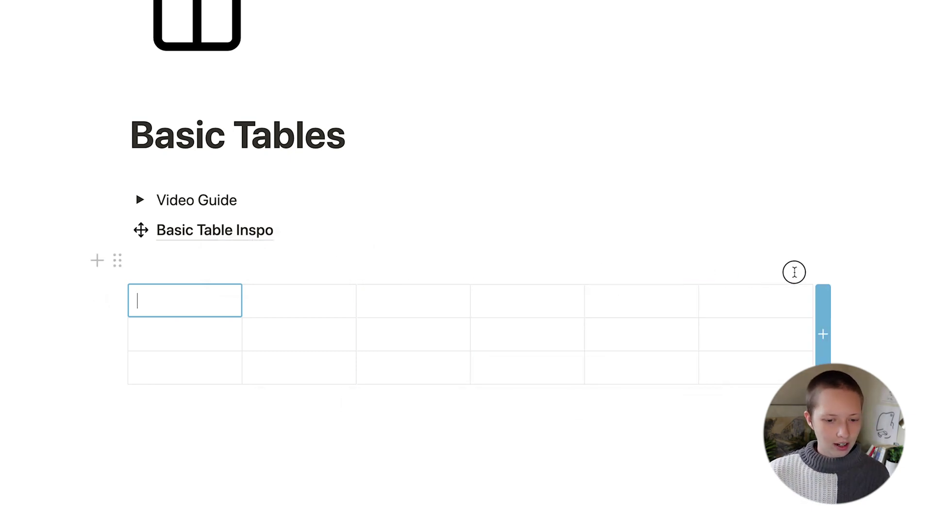
left_click_drag(429, 395, 462, 506)
Set the new table to fit within the page width
scroll(461, 507, "down", 3)
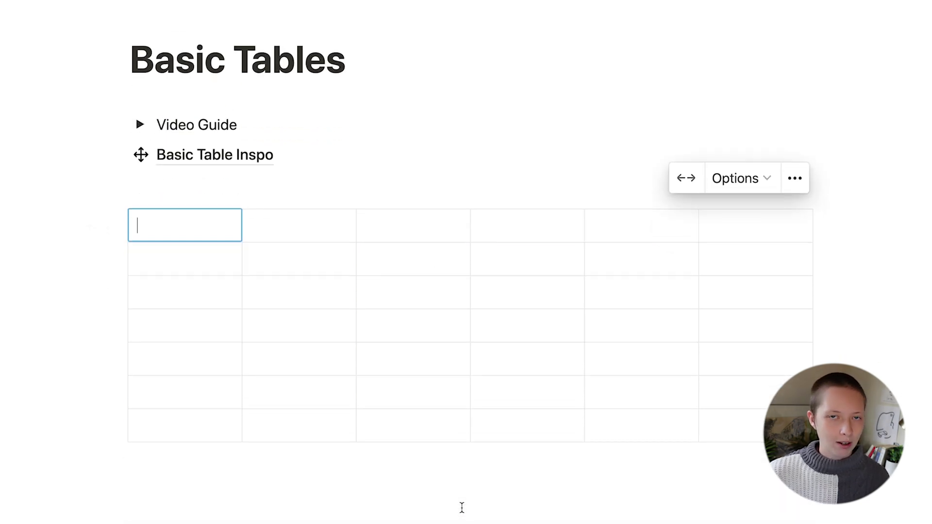
left_click(693, 189)
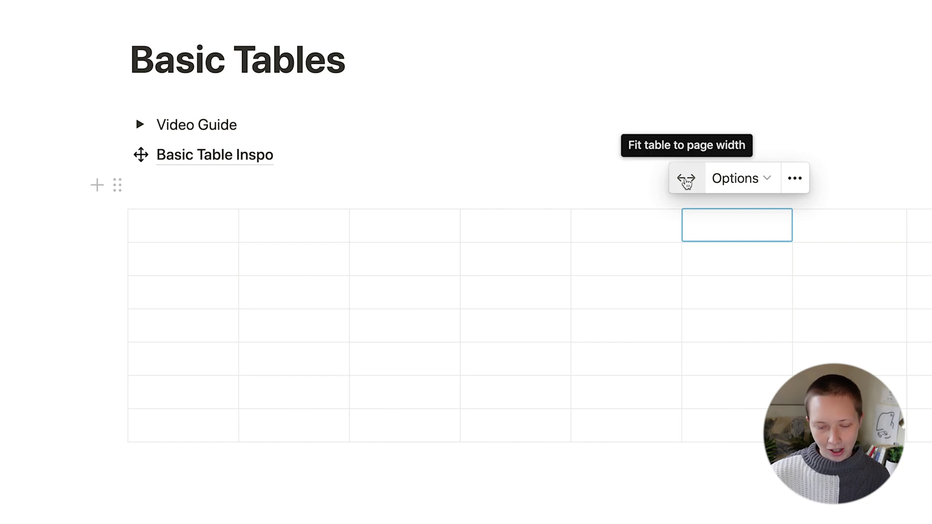
left_click(687, 183)
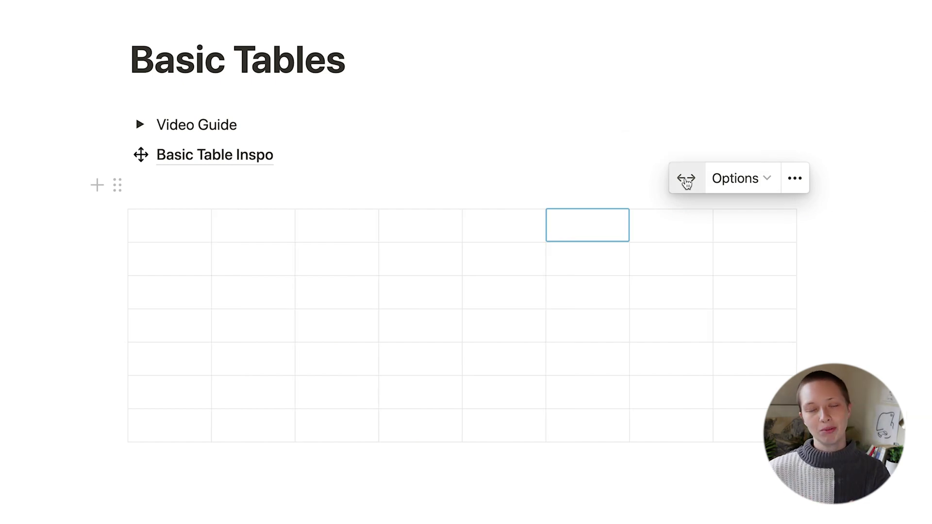
Enable Header column and Header row so the first column and row are shaded headers
left_click(736, 175)
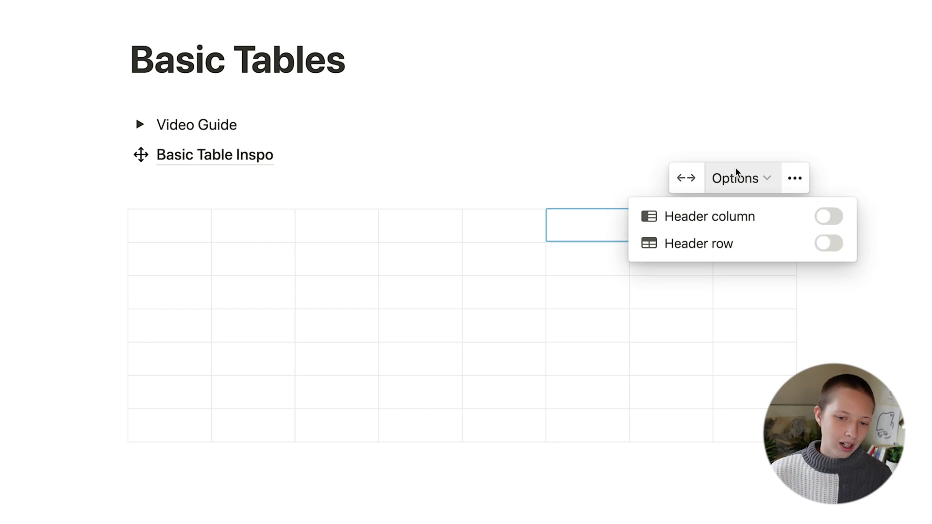
left_click(834, 217)
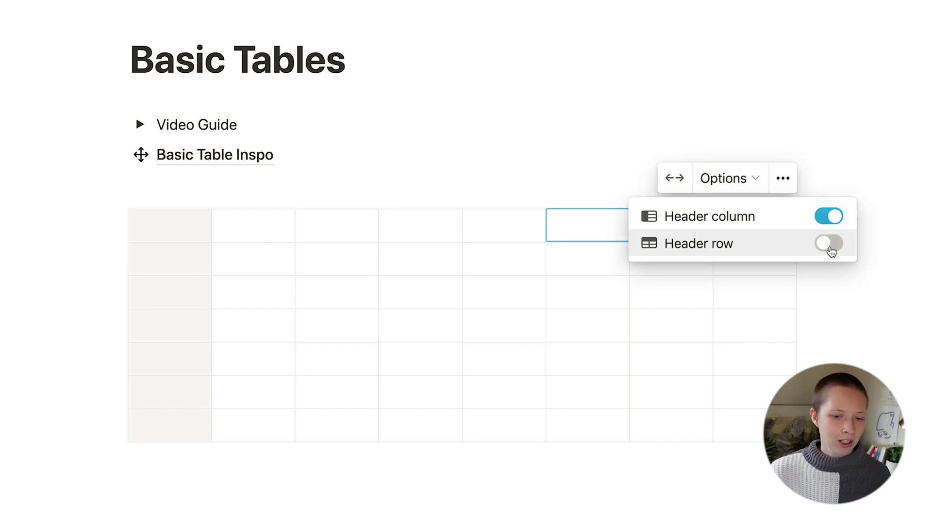
left_click(831, 244)
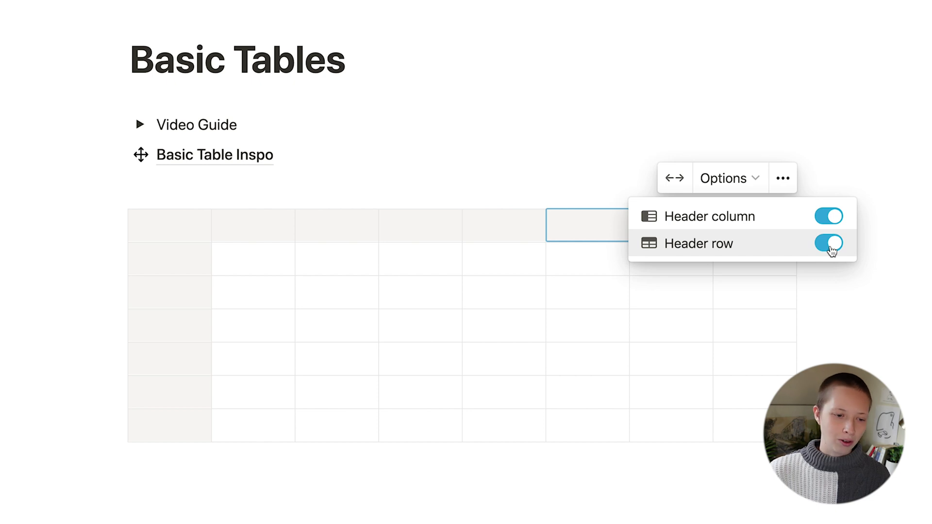
left_click(610, 265)
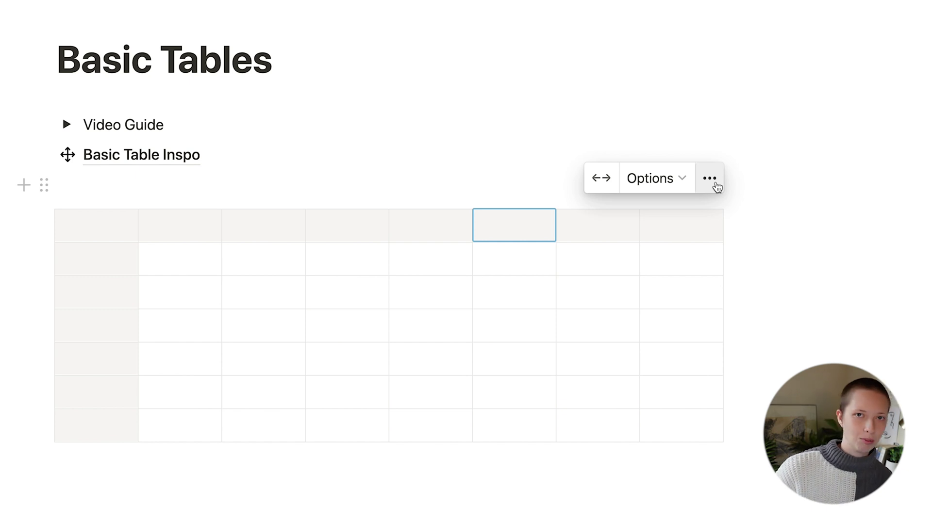
Convert the simple table into a database with columns 1–7, then open its options menu
left_click(710, 179)
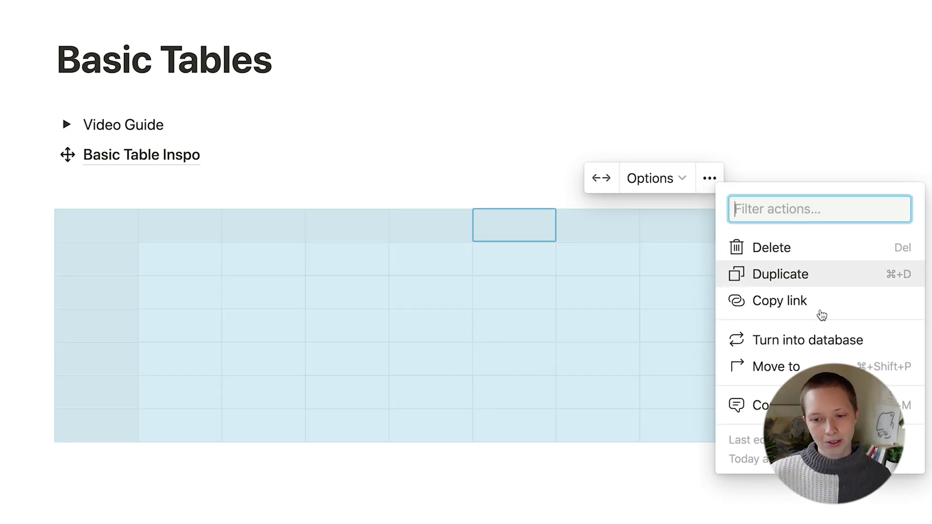
left_click(806, 343)
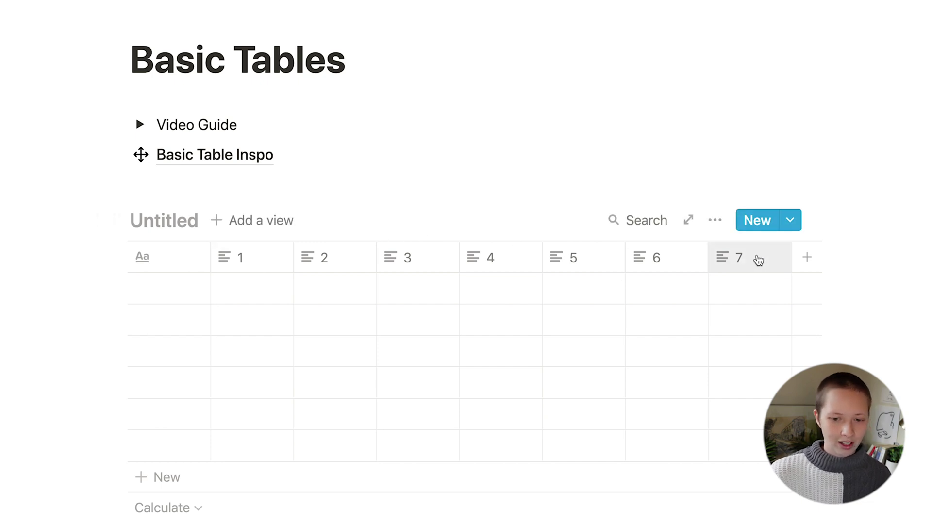
left_click(715, 220)
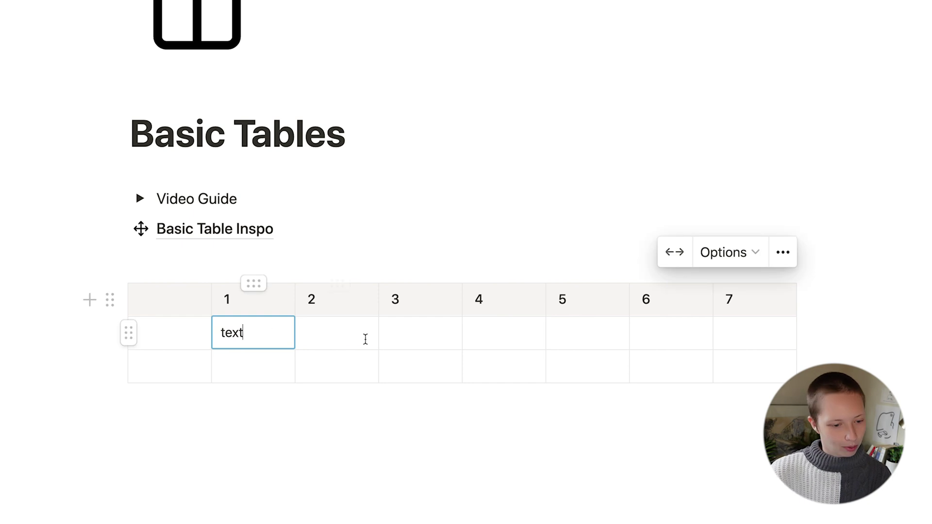
Enter Name in the top-left header and 6 in column 2's first row
left_click(356, 336)
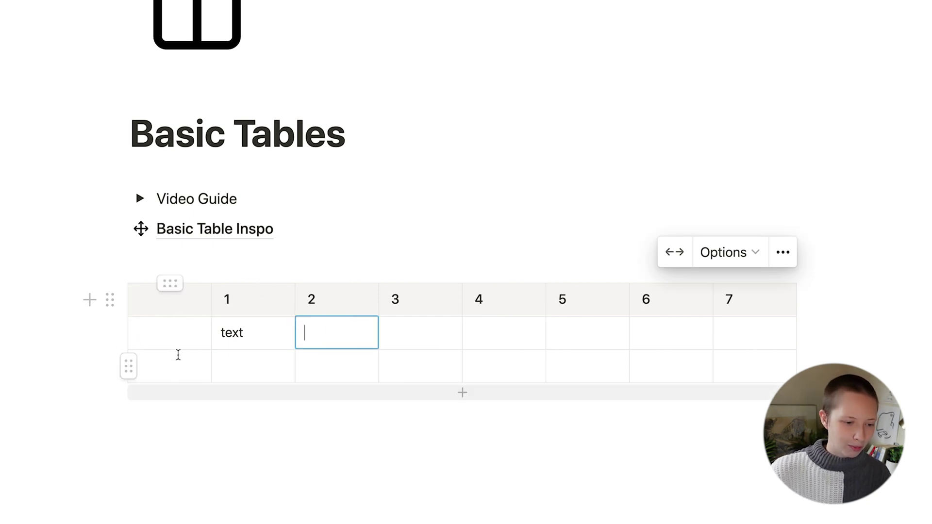
left_click(171, 304)
type("Name")
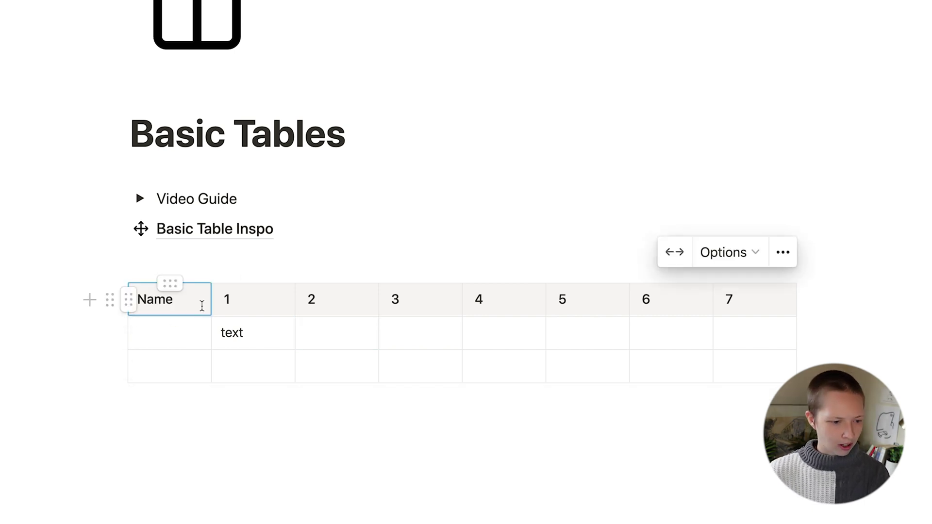
left_click(323, 326)
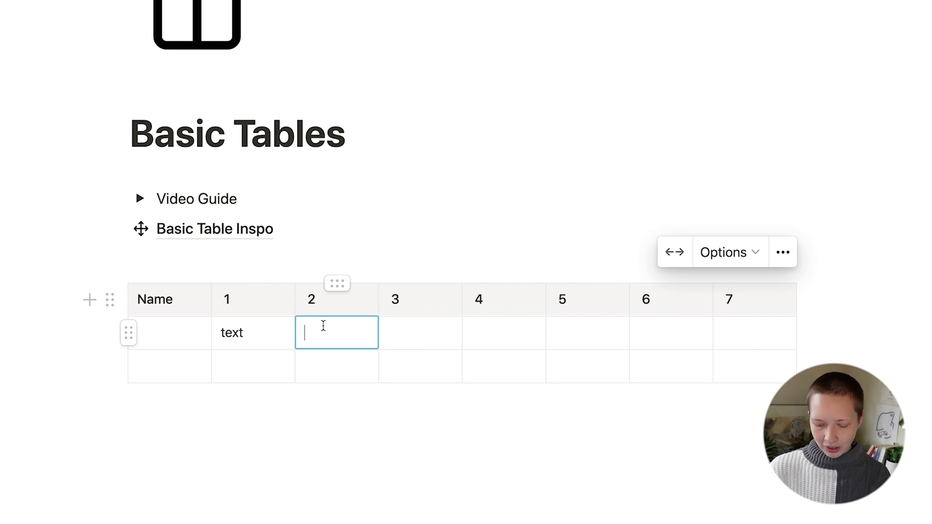
type("6")
Add a September 5, 2021 date mention in column 3, formatted Month/Day/Year (09/05/2021)
left_click(423, 335)
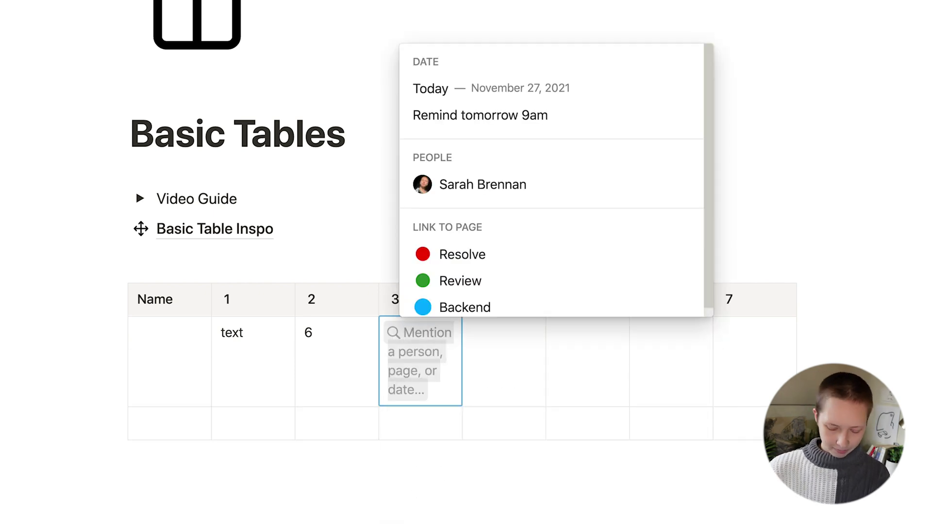
type("sep 5, 0")
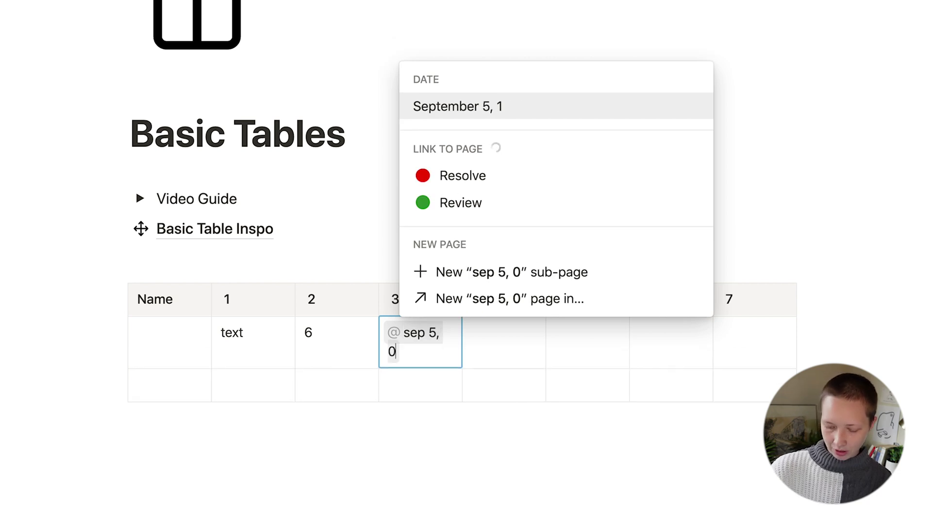
key("BackSpace")
type("2021")
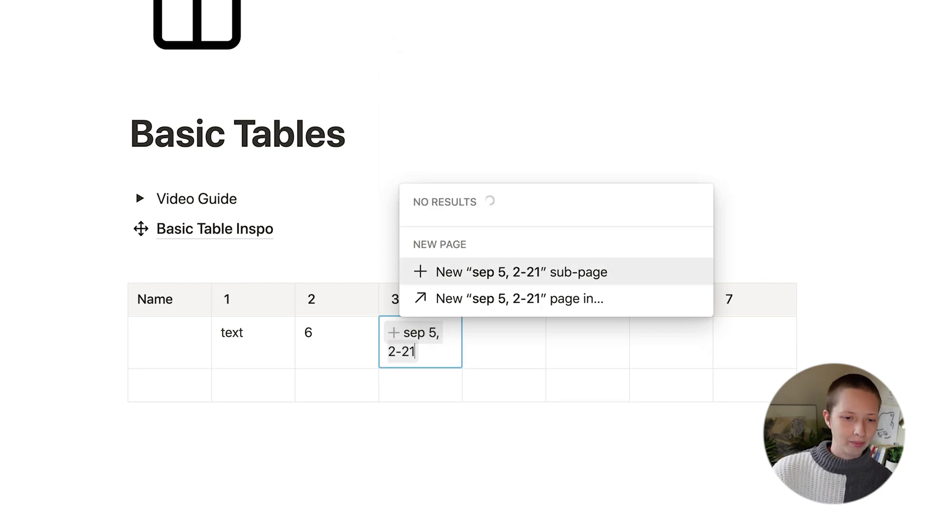
key("Return")
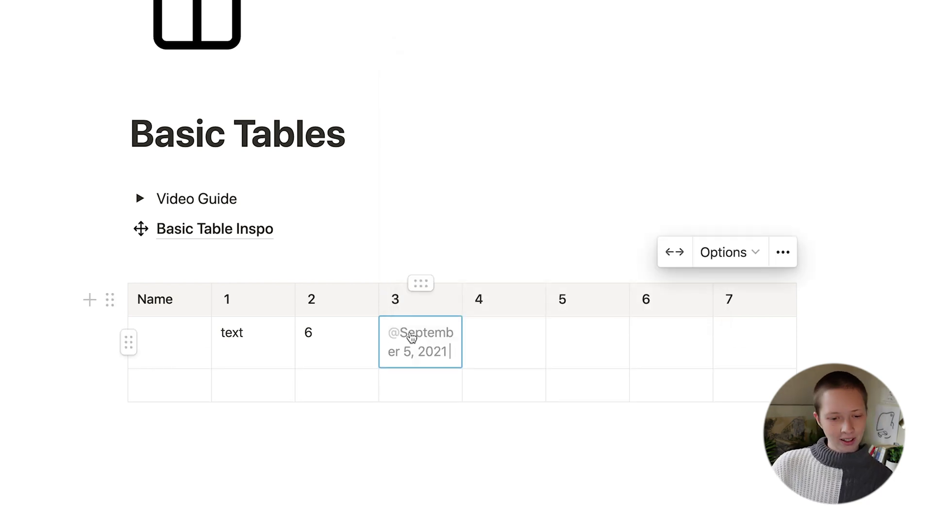
left_click(410, 333)
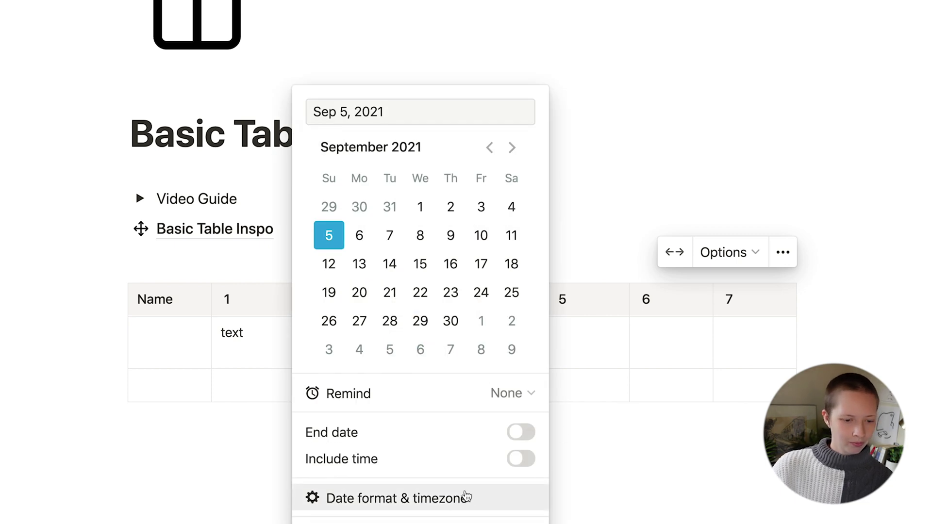
left_click(449, 499)
left_click(603, 472)
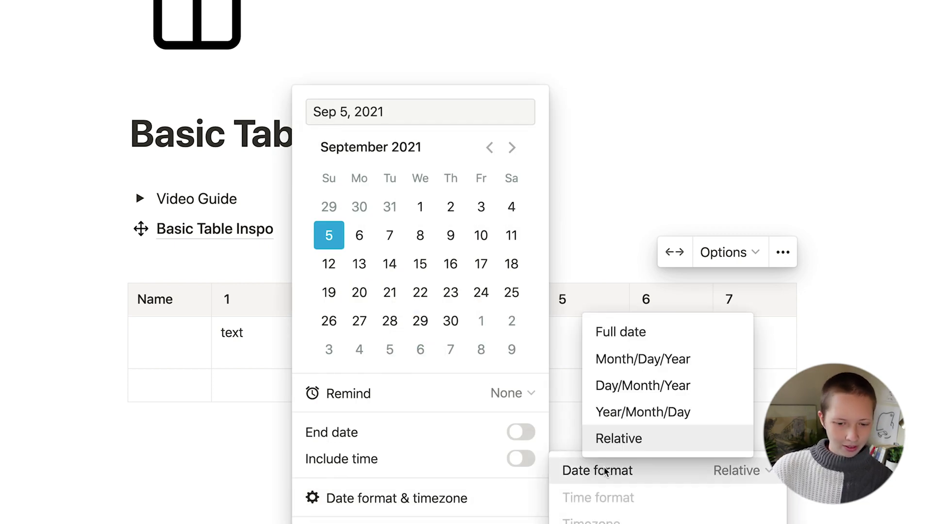
left_click(642, 359)
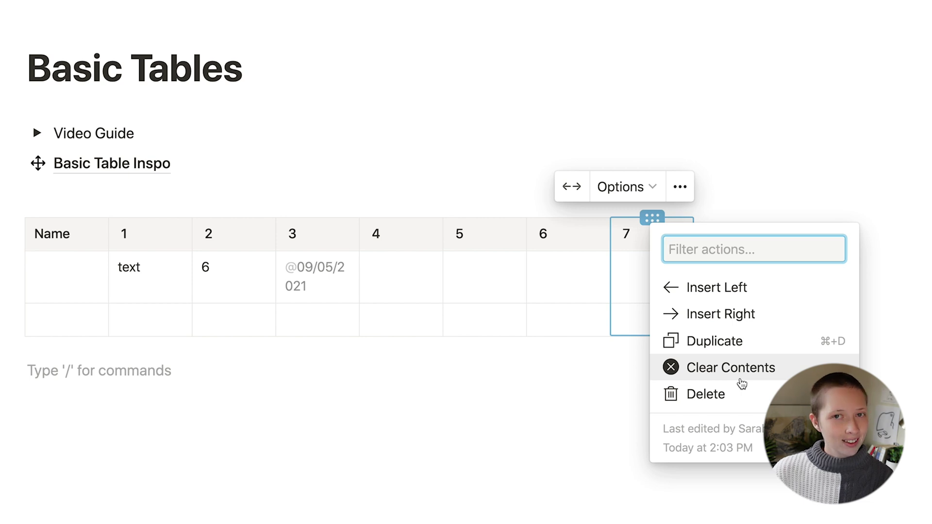
Delete the trailing columns so the table ends at column 5, and fit it to page width
left_click(706, 394)
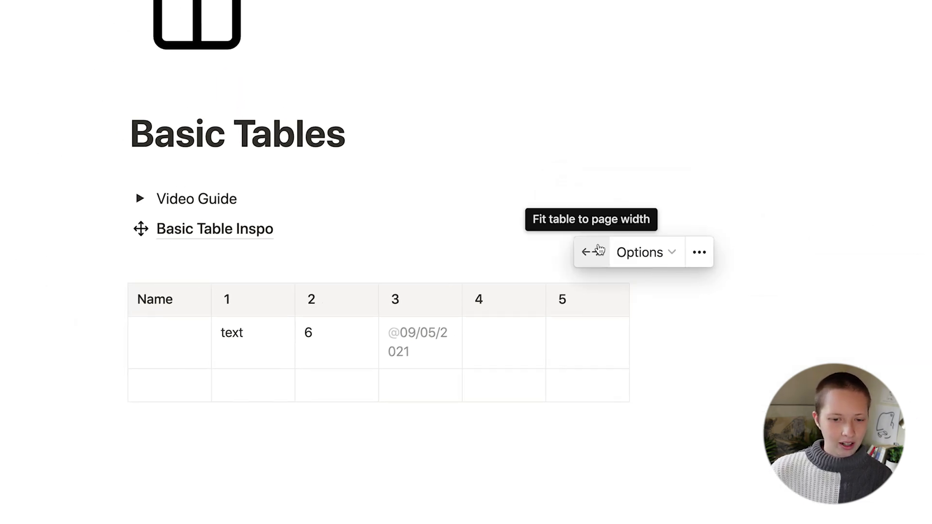
left_click(571, 187)
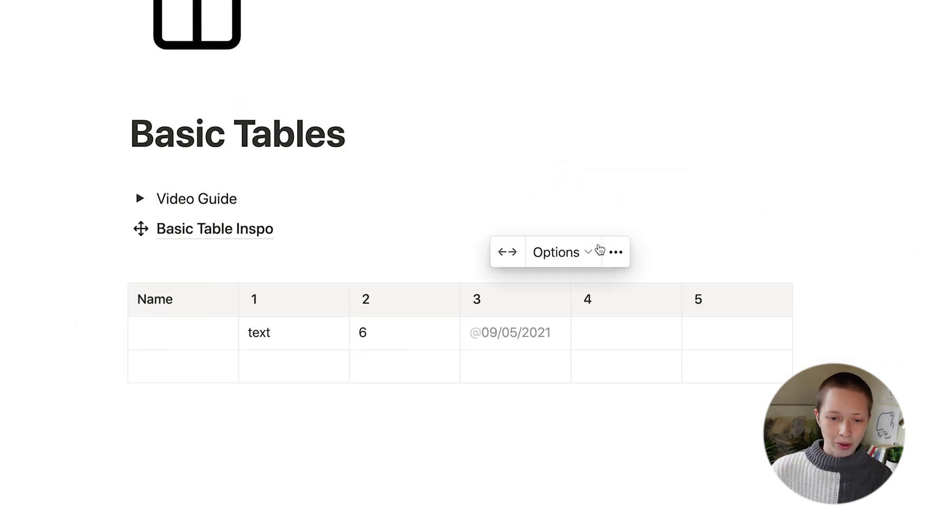
left_click(586, 333)
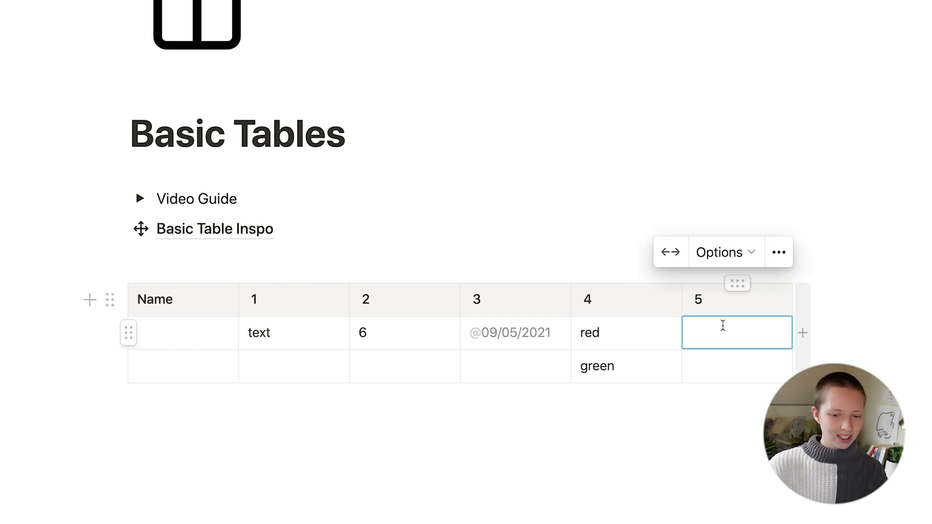
Create an empty block below the simple table for the new inline database
left_click(131, 416)
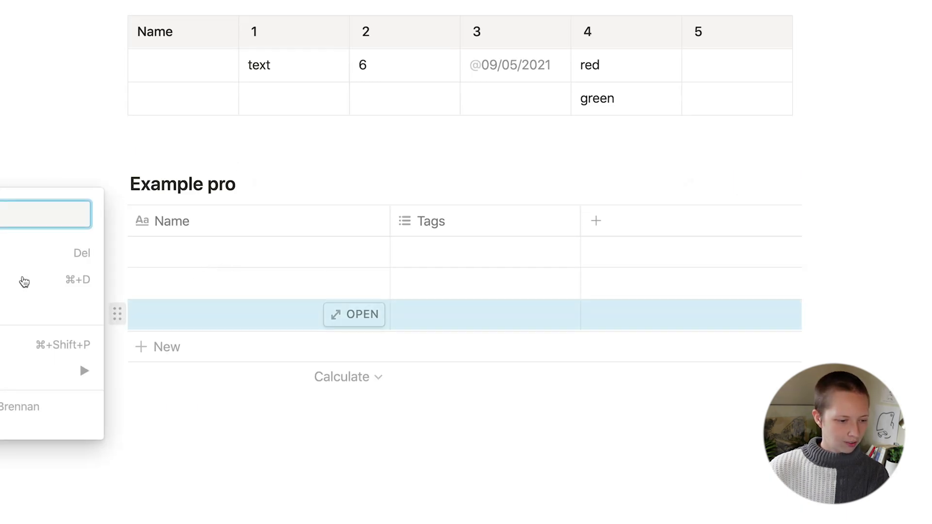
Delete Example pro's empty row and name the remaining rows Task A and Task B
left_click(48, 252)
left_click(176, 291)
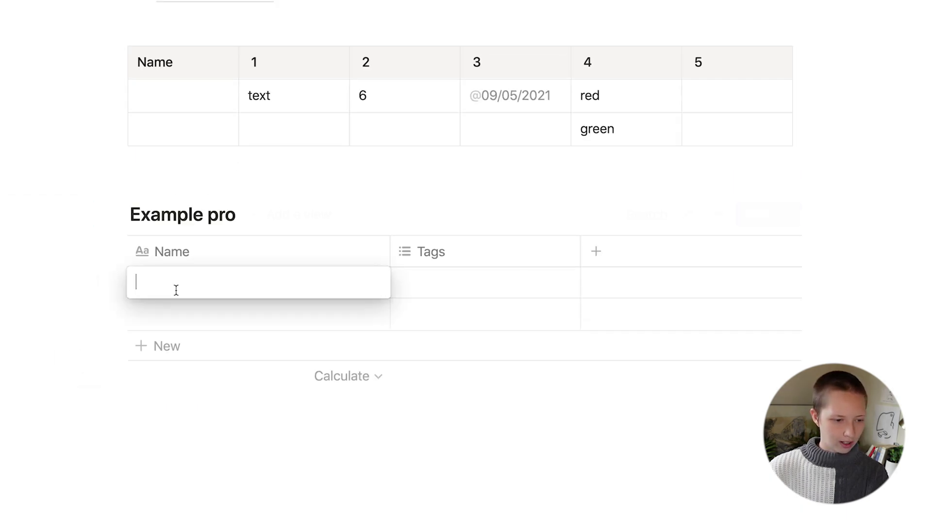
type("Task A")
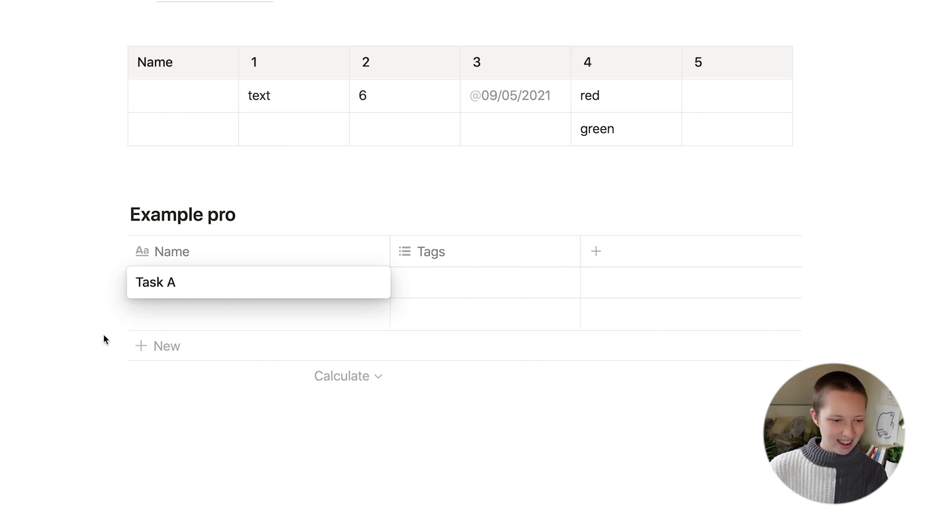
key("Escape")
left_click(138, 316)
type("Task B")
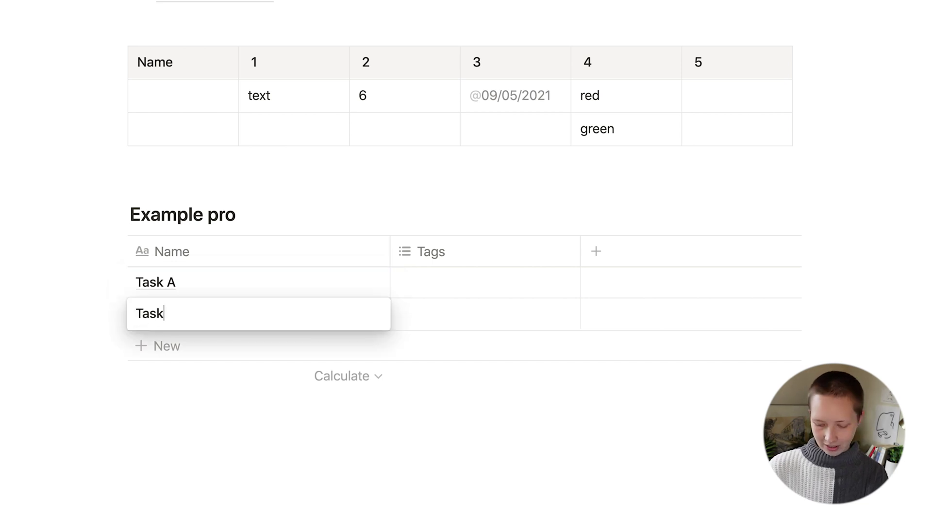
left_click(741, 96)
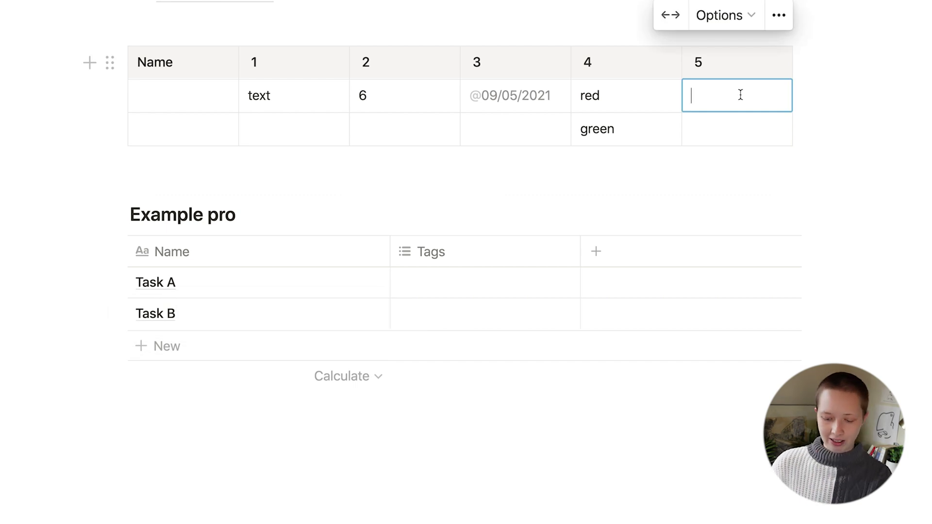
scroll(740, 95, "up", 5)
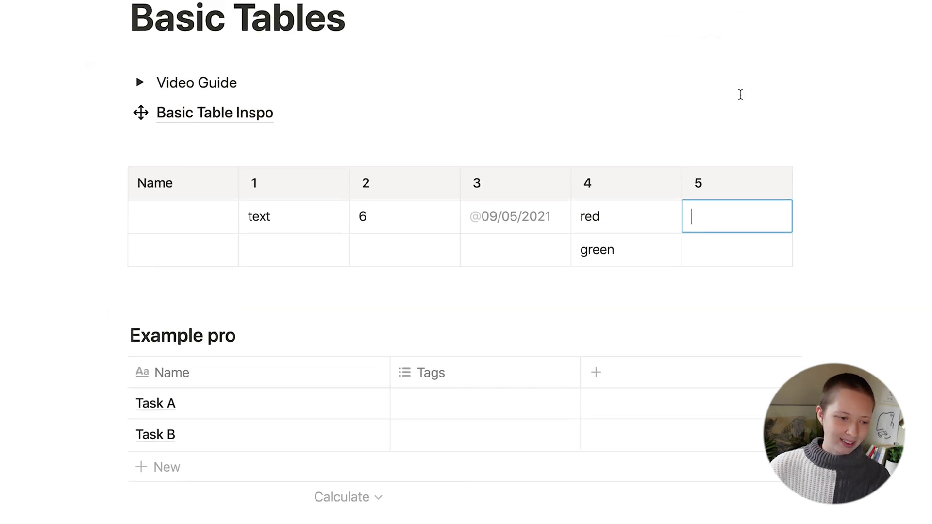
type("@")
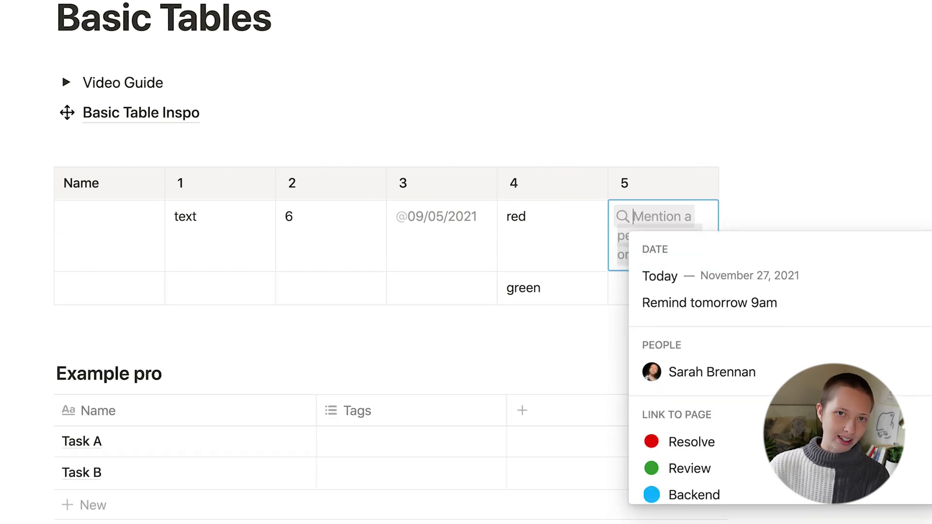
type("Task A")
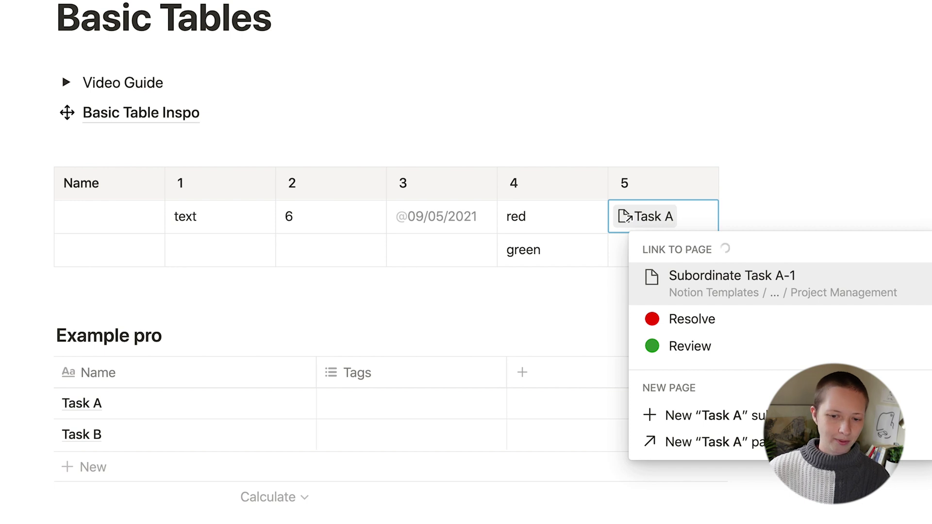
left_click(679, 364)
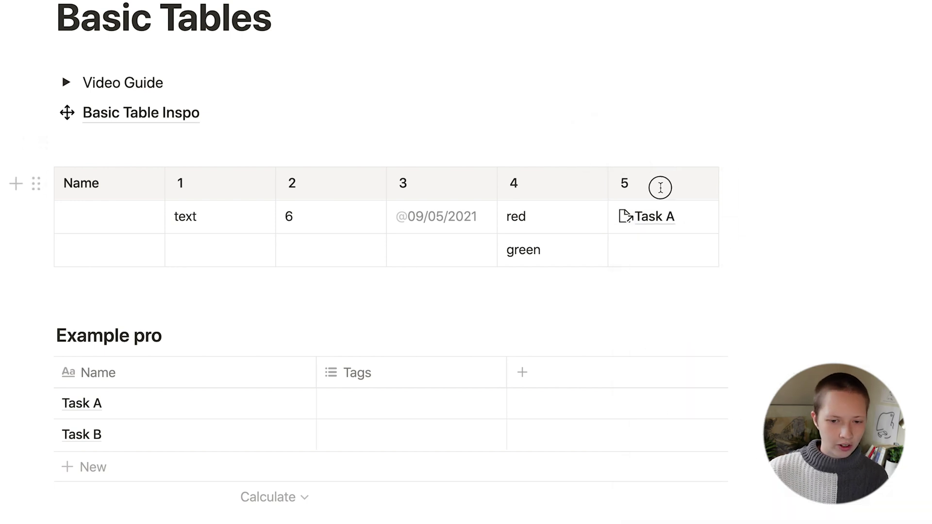
left_click(702, 132)
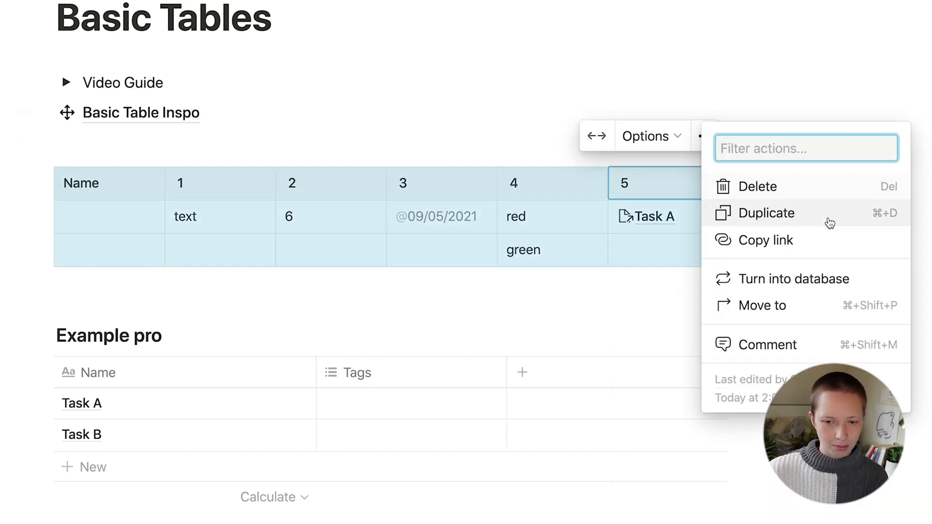
Turn the simple table into a database and make column 2 a Number property
left_click(739, 278)
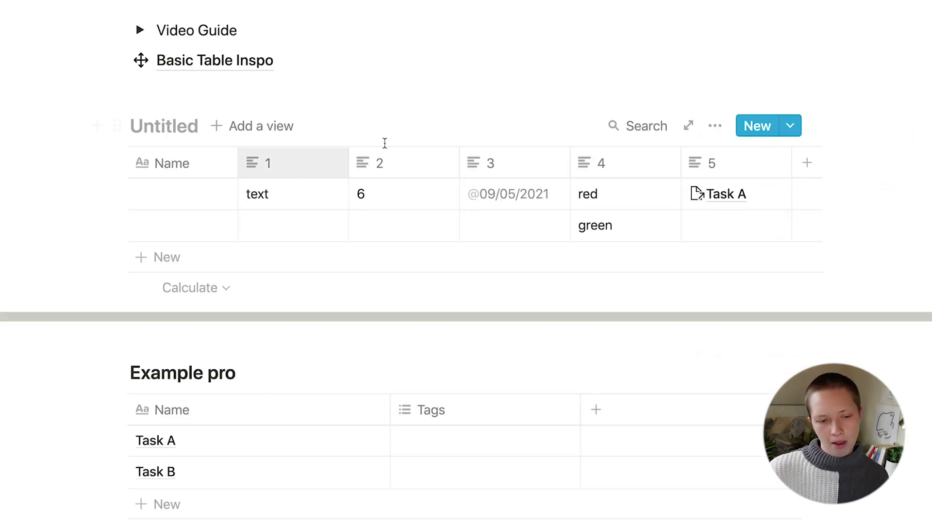
left_click(424, 166)
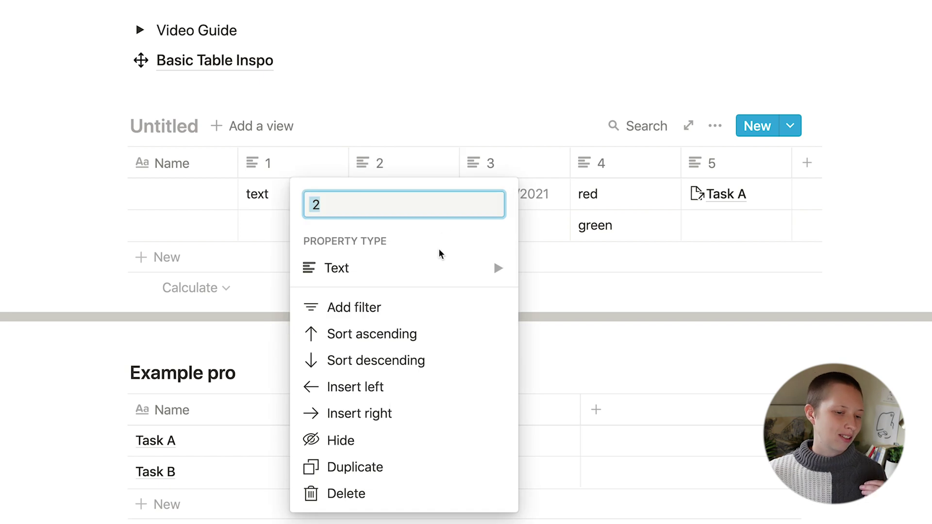
mouse_move(427, 276)
left_click(573, 122)
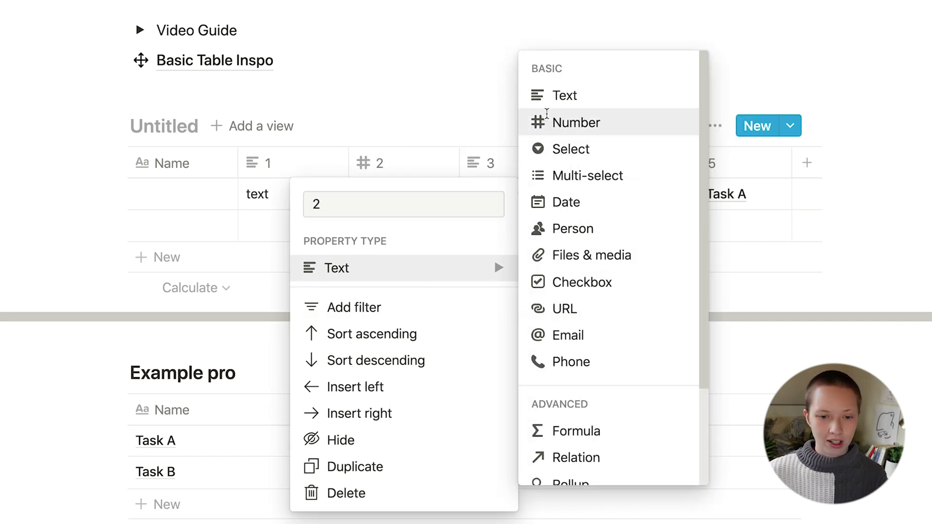
key("Escape")
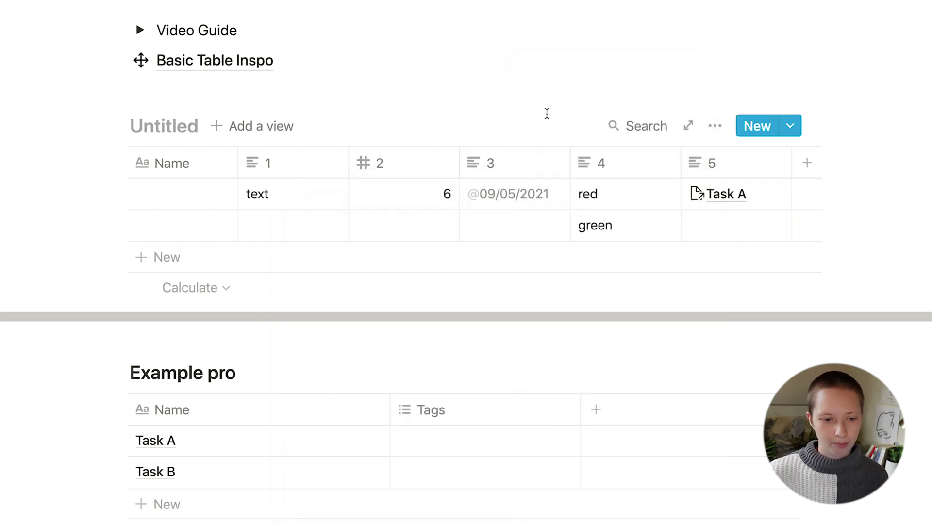
Make column 3 a Date property and show its September 5 date as Month/Day/Year
left_click(500, 161)
mouse_move(539, 268)
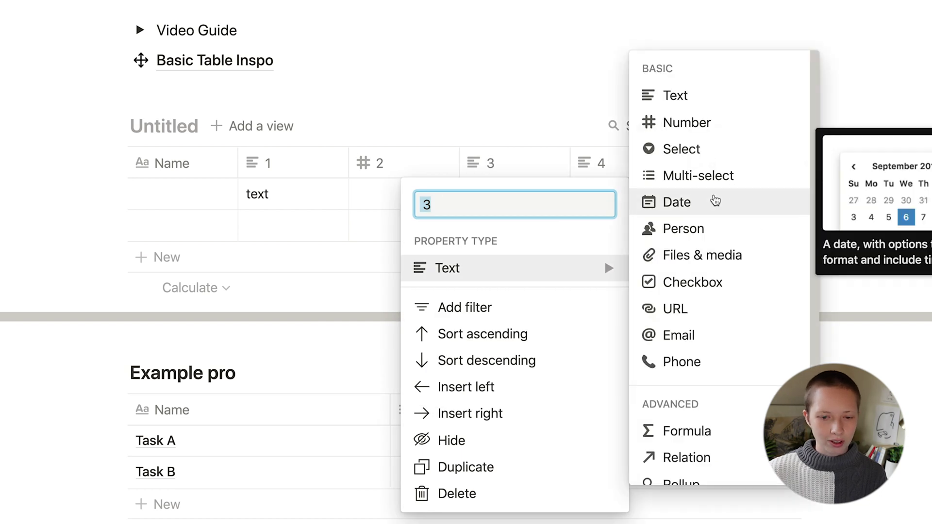
left_click(734, 195)
key("Escape")
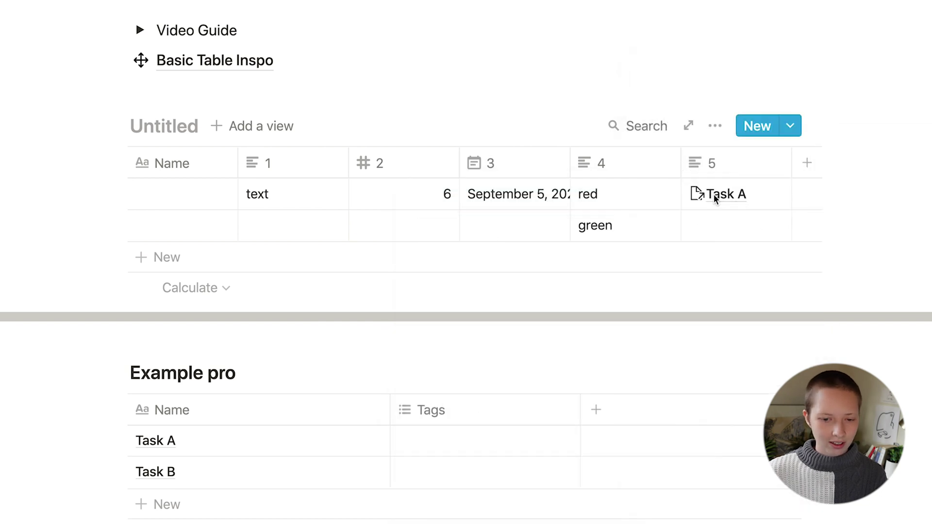
left_click(512, 193)
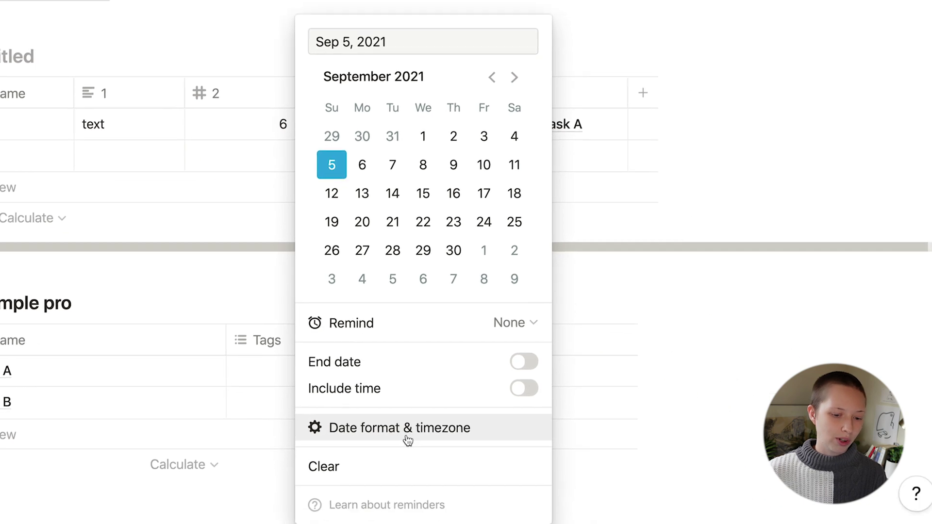
left_click(407, 437)
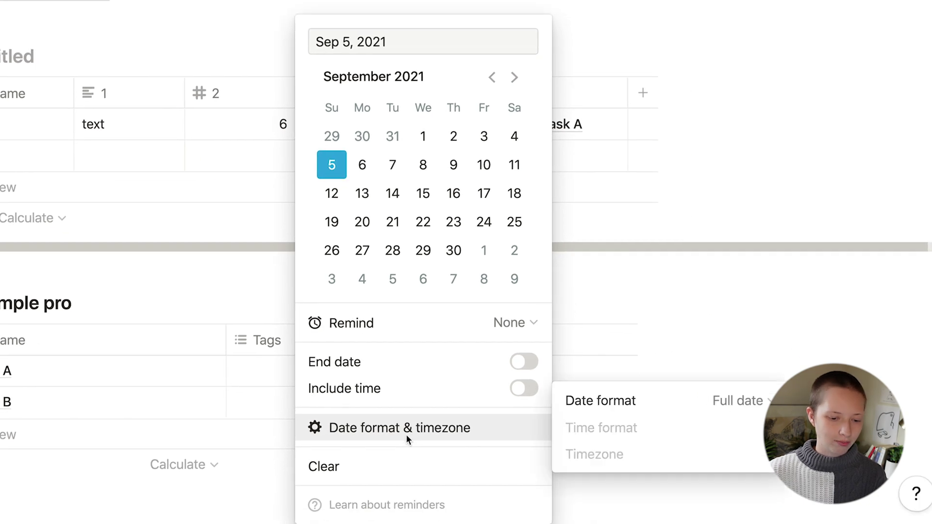
left_click(610, 403)
left_click(634, 290)
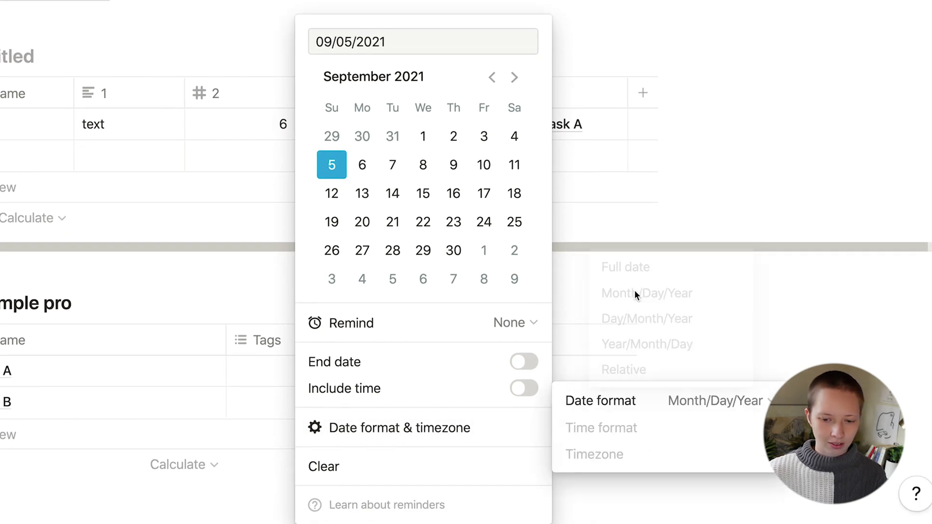
left_click(685, 137)
Make column 4 a Select property, producing red and green tags
left_click(467, 97)
mouse_move(452, 216)
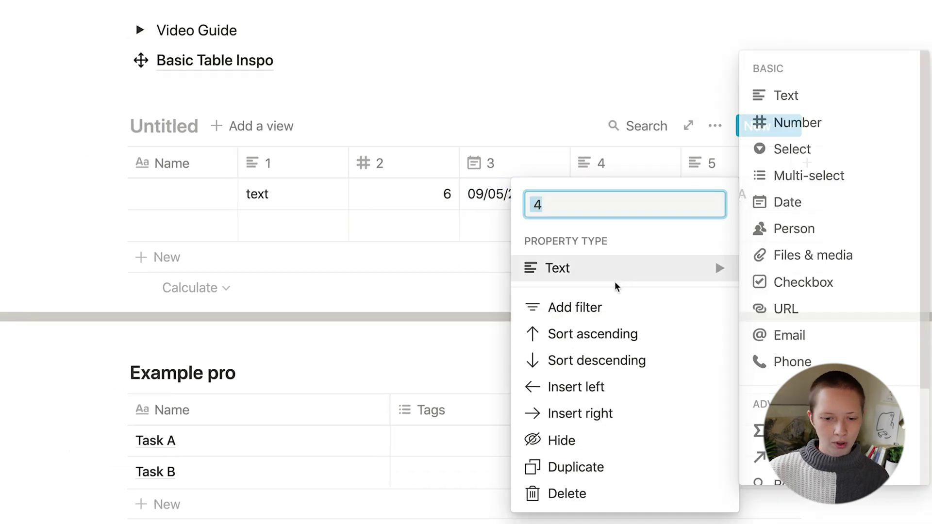
left_click(796, 149)
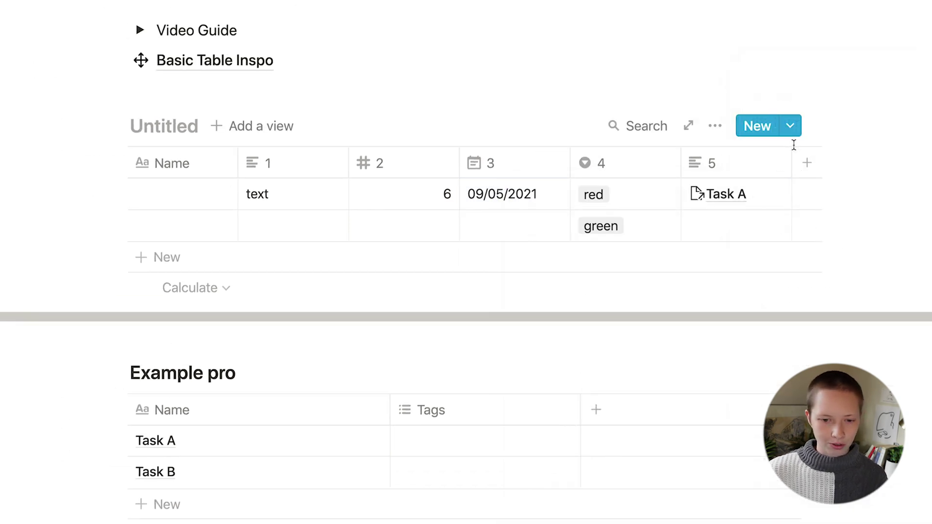
left_click(610, 194)
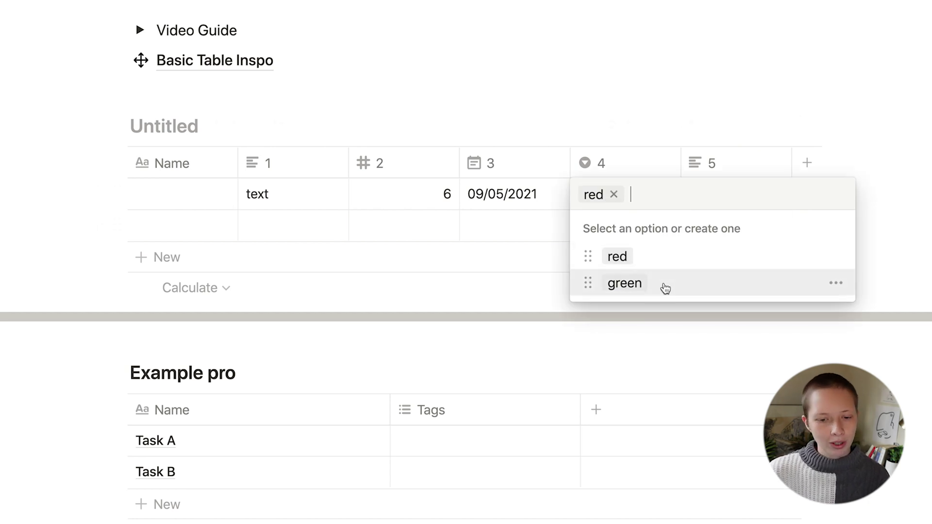
left_click(601, 114)
Make column 5 a Relation property linked to the Example pro database
left_click(721, 167)
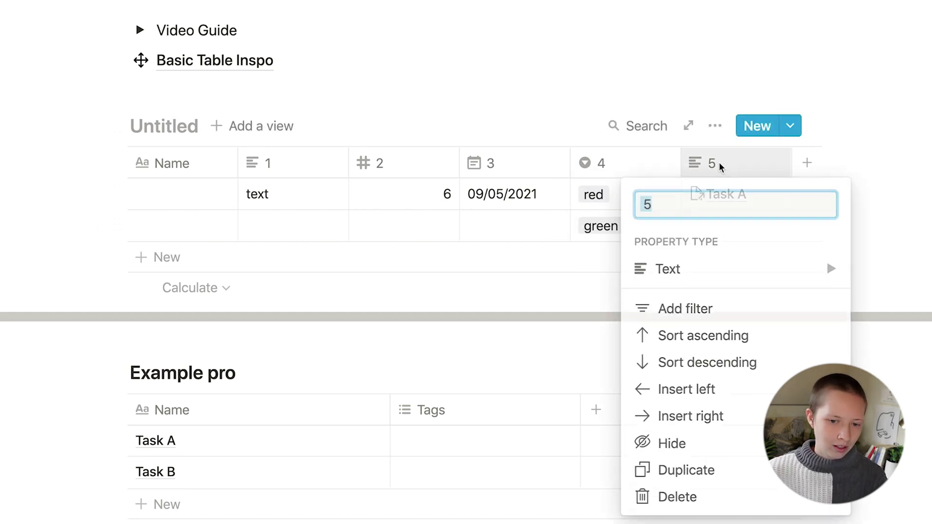
left_click(693, 282)
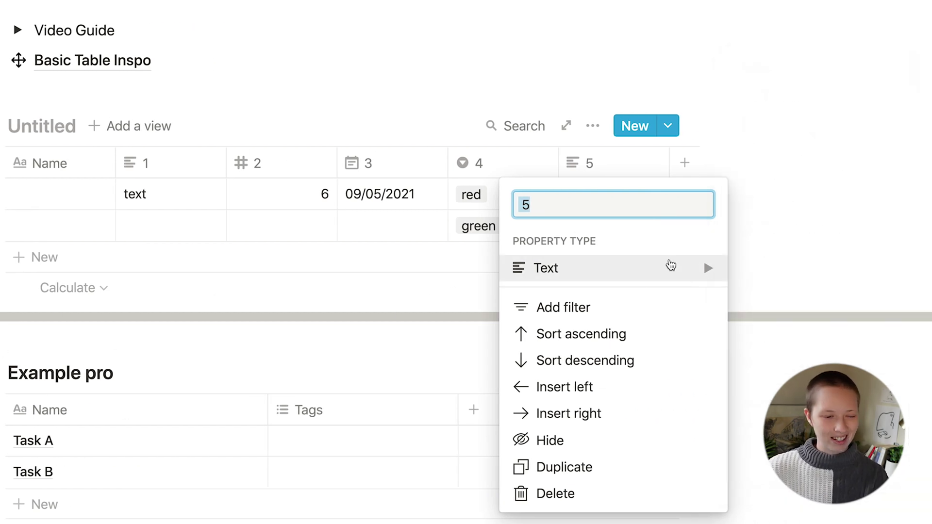
mouse_move(670, 267)
scroll(796, 360, "down", 3)
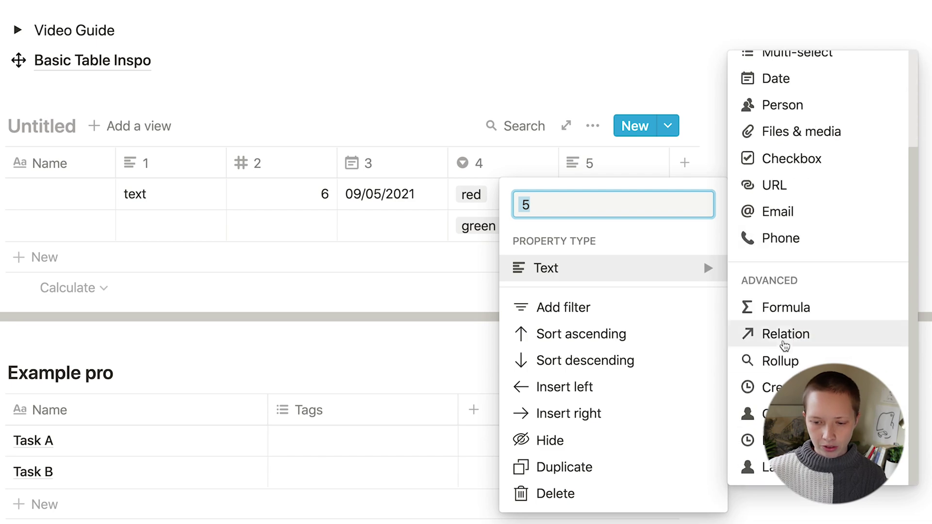
left_click(777, 333)
left_click(353, 262)
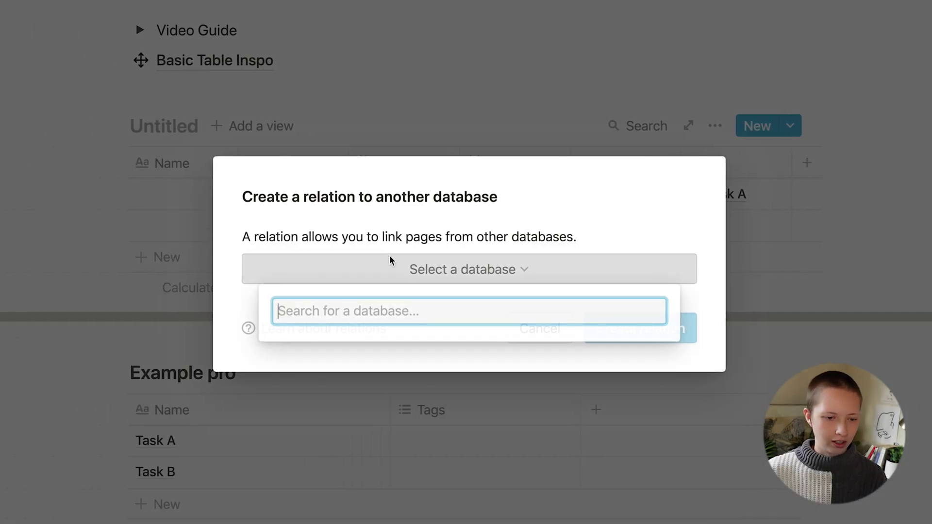
type("Example Pro")
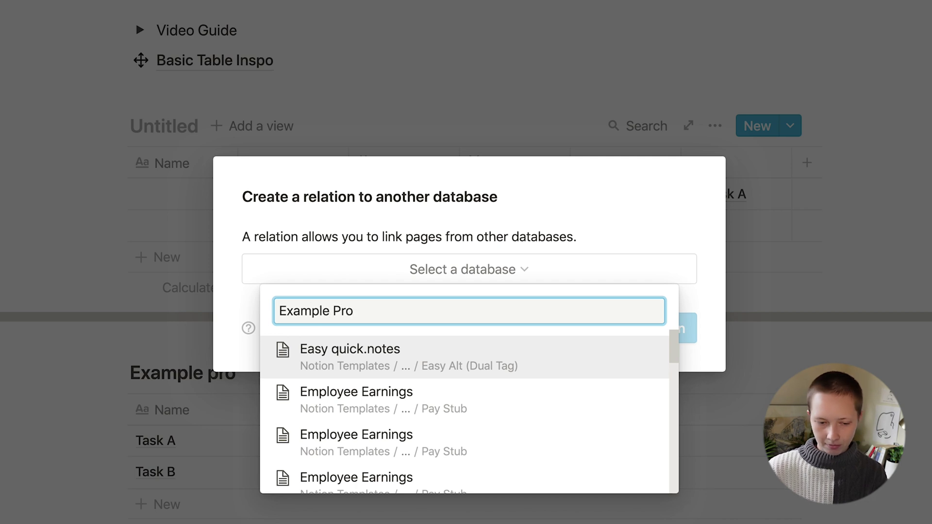
left_click(360, 363)
left_click(633, 329)
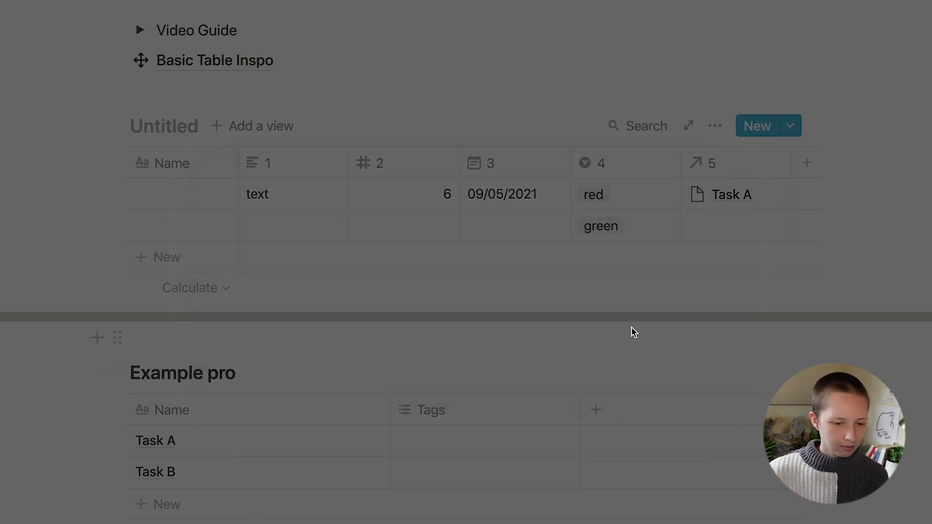
Relate the first row to Task A and the second row to Task B
left_click(706, 196)
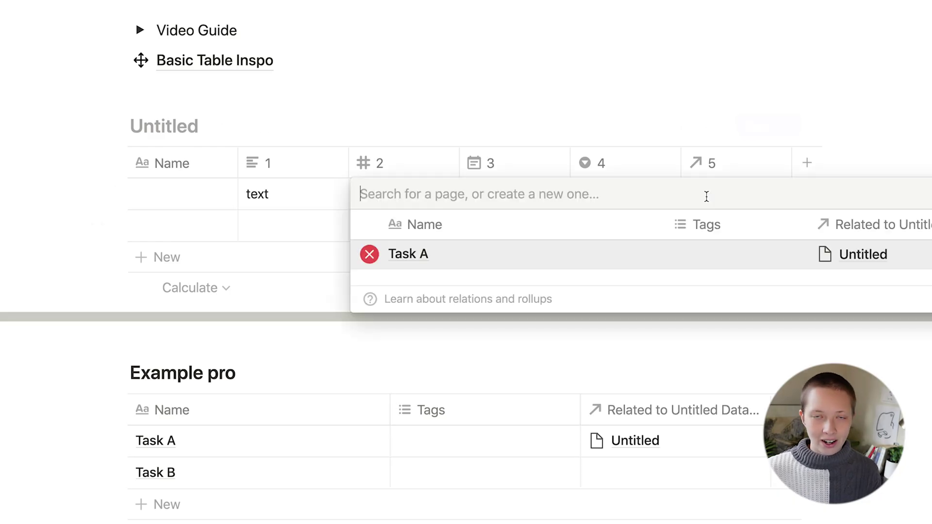
left_click(420, 254)
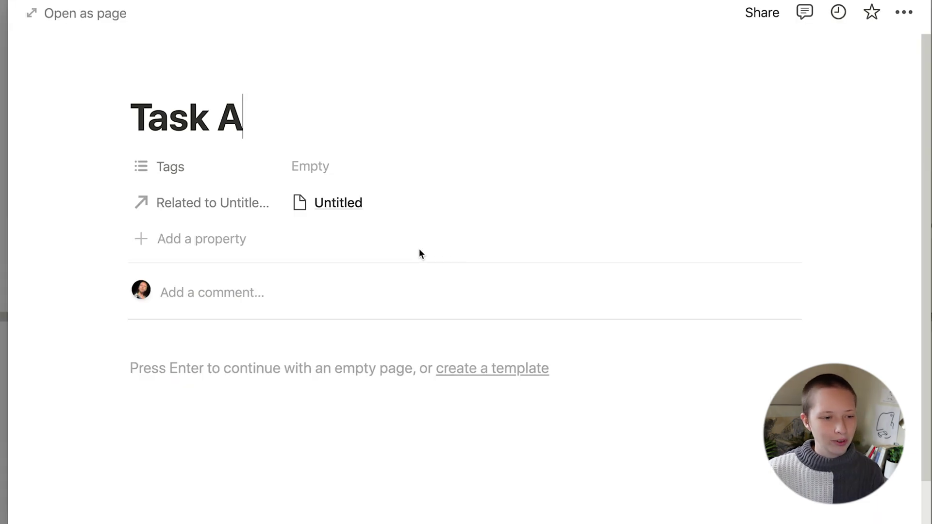
key("Escape")
left_click(706, 223)
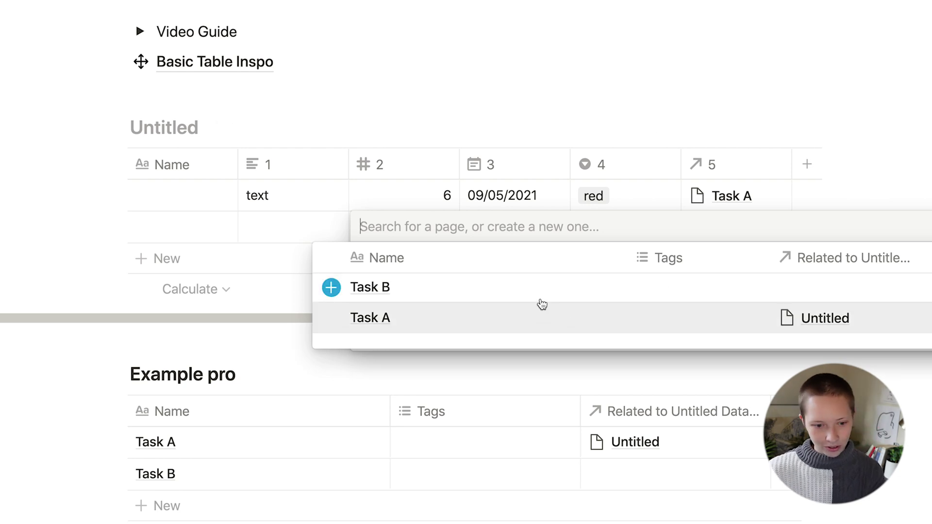
left_click(538, 298)
key("Escape")
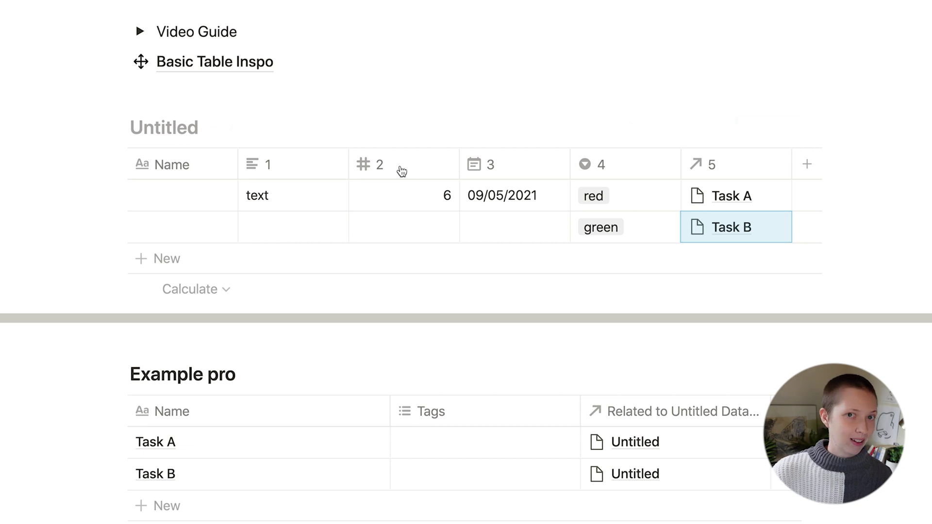
Change columns 5, 4 and 3 of the Untitled database to Text properties
left_click(714, 128)
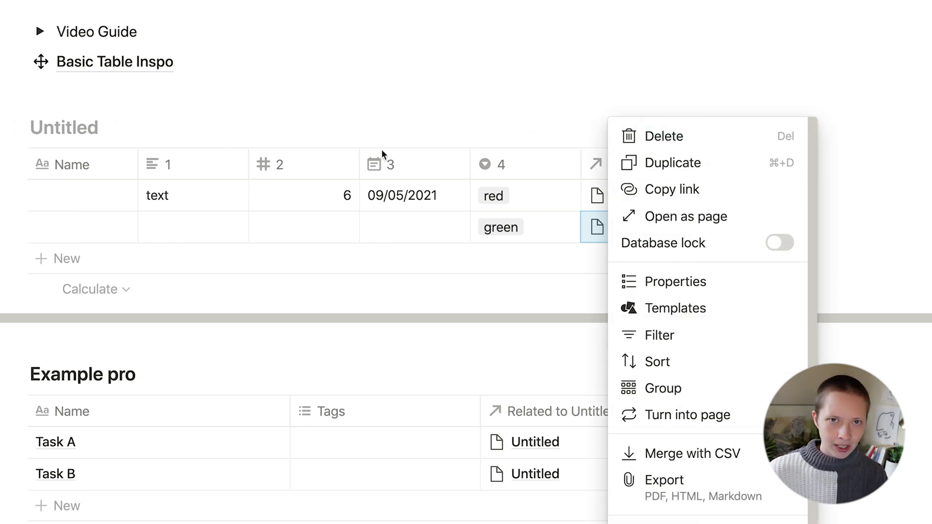
key("Escape")
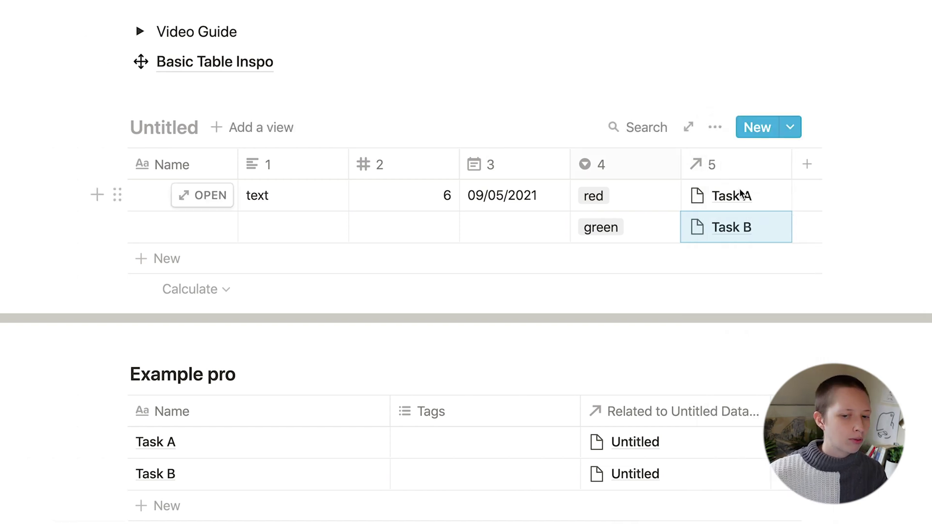
left_click(707, 168)
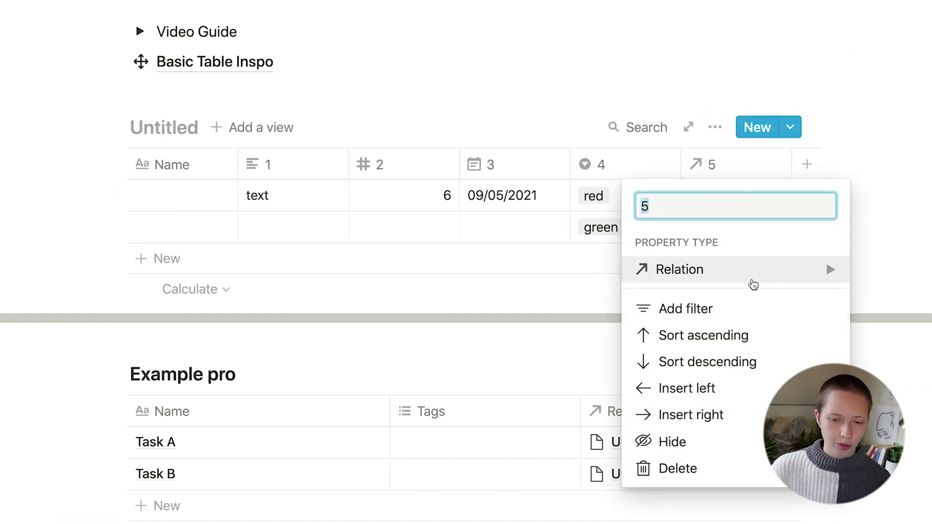
mouse_move(826, 267)
left_click(898, 98)
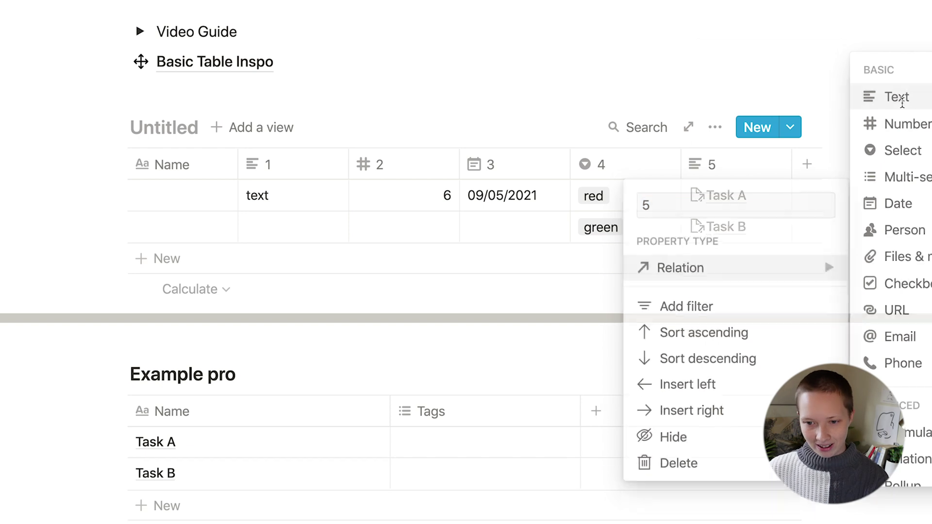
left_click(646, 167)
mouse_move(534, 269)
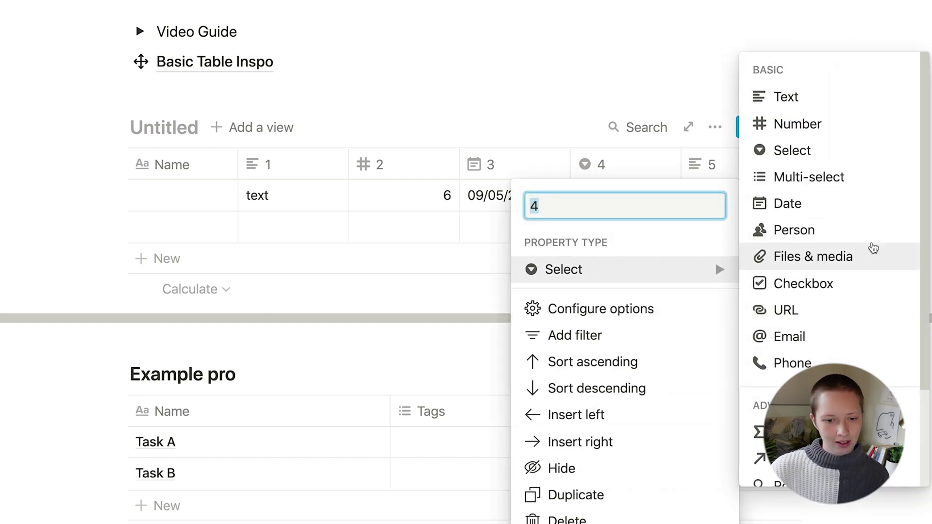
left_click(803, 98)
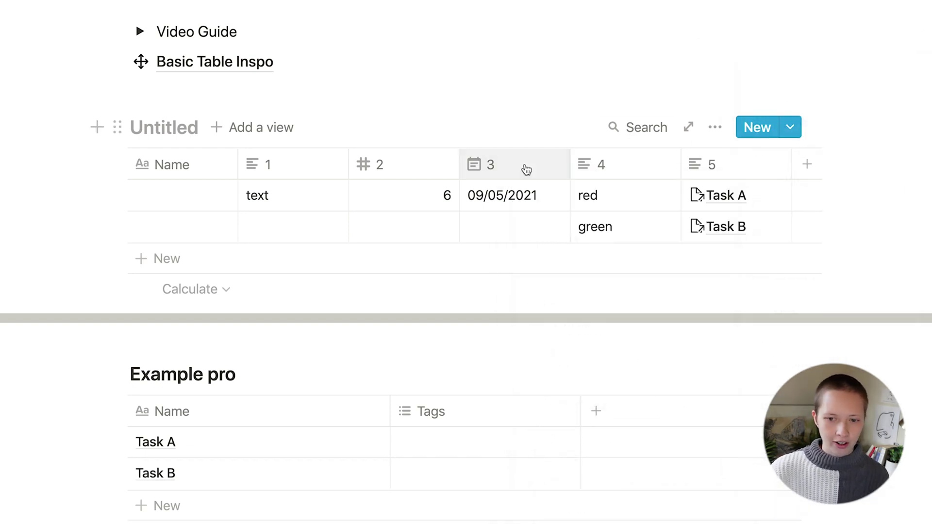
left_click(524, 167)
mouse_move(510, 272)
left_click(651, 97)
left_click(714, 128)
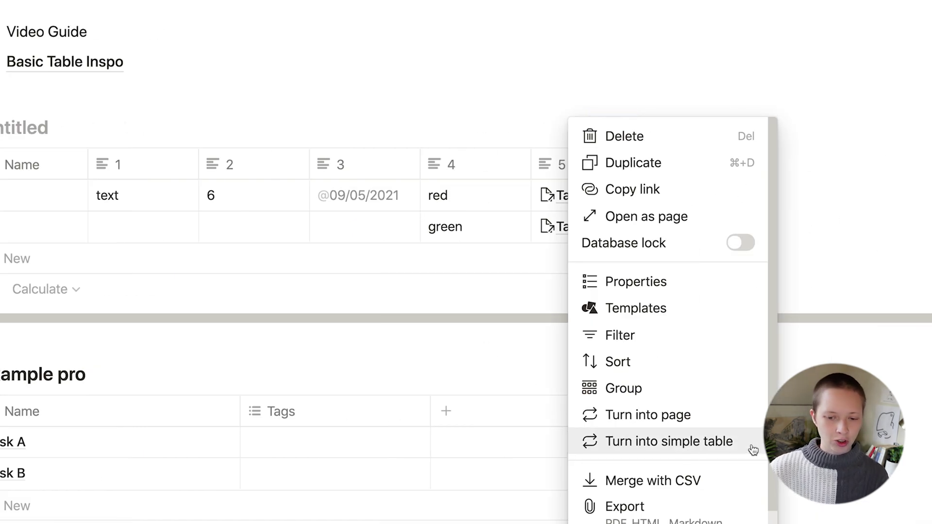
Turn the database into a simple table and append ', blue' to the red cell
left_click(742, 451)
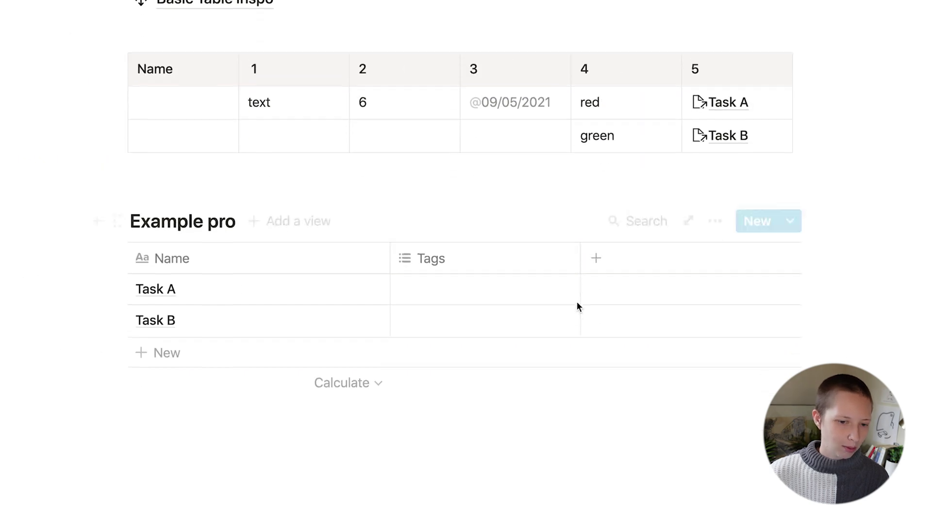
left_click(639, 130)
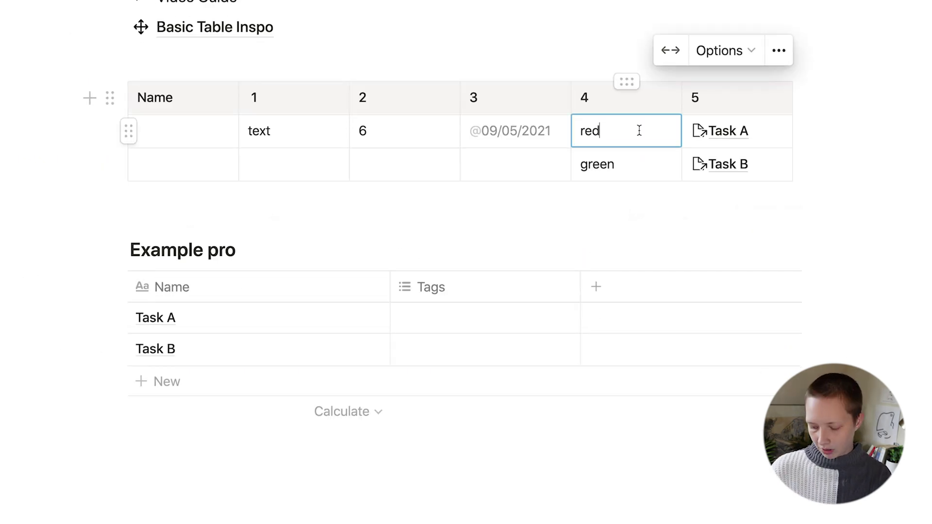
type(", blue")
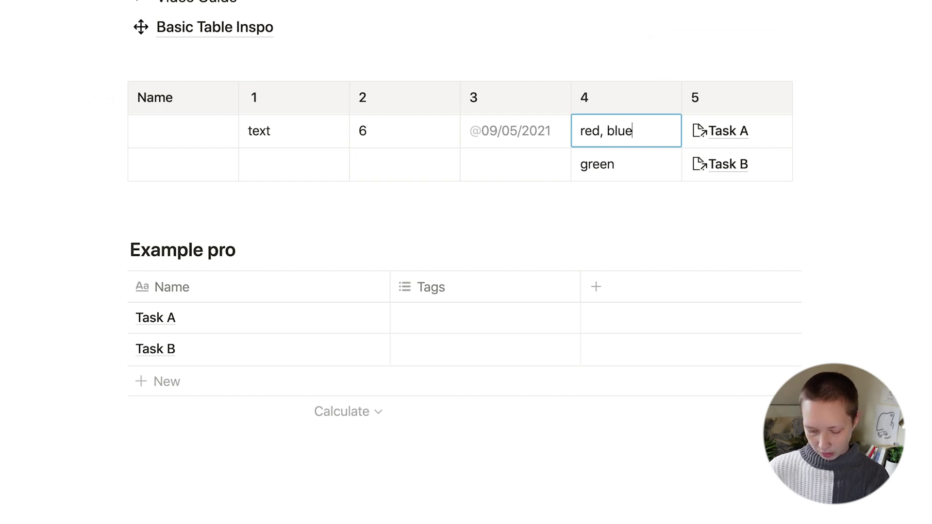
left_click(766, 132)
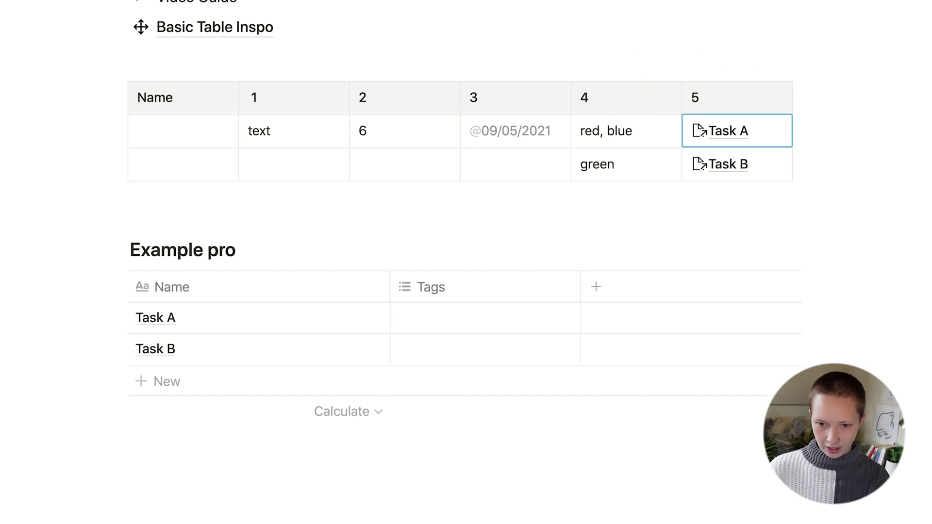
type(",")
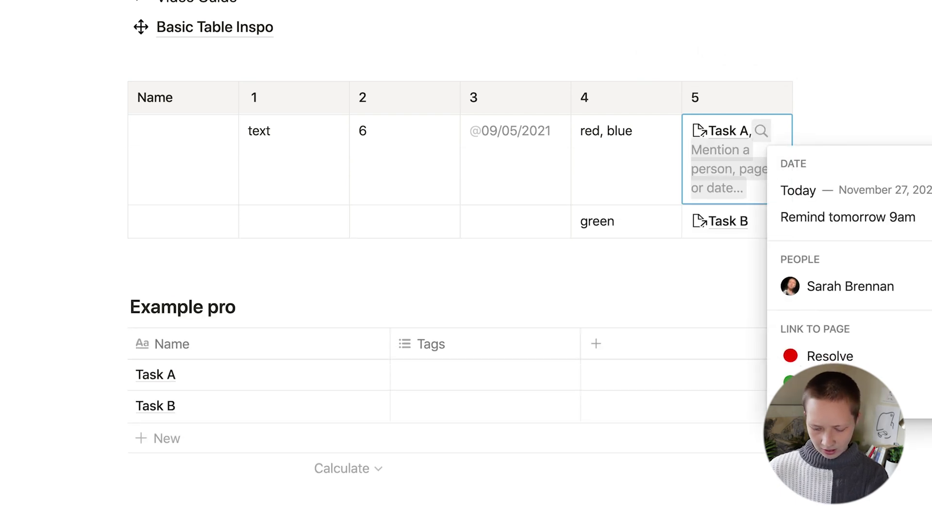
type(" @Task B")
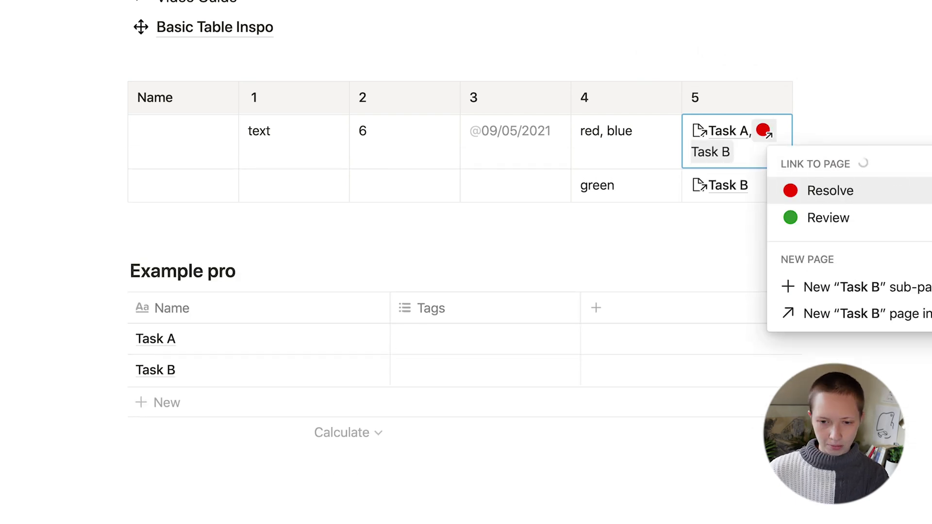
key("Return")
left_click(775, 47)
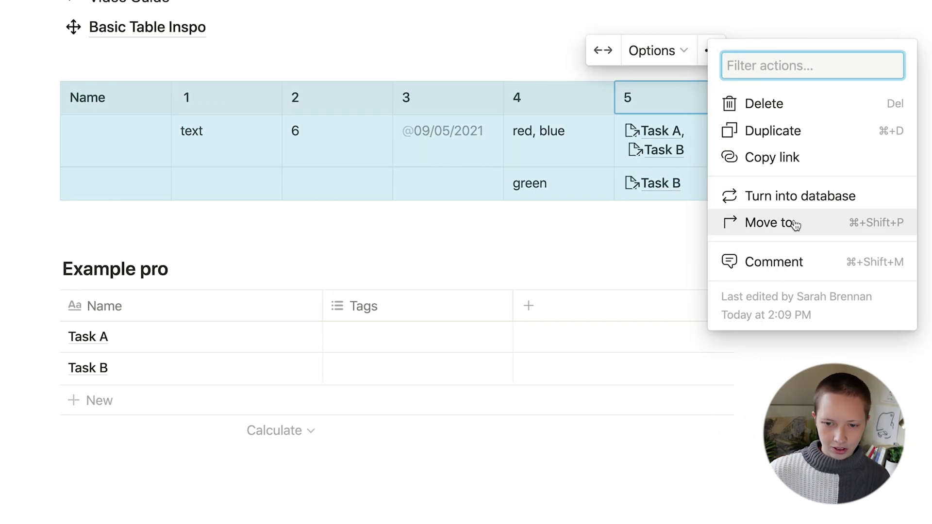
Turn the simple table back into a database with column 4 as Multi-select
left_click(767, 201)
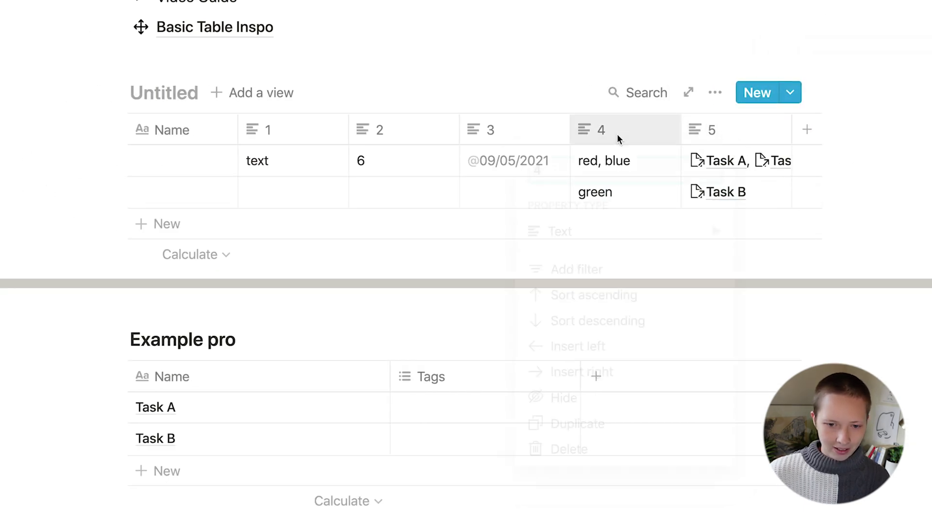
mouse_move(593, 238)
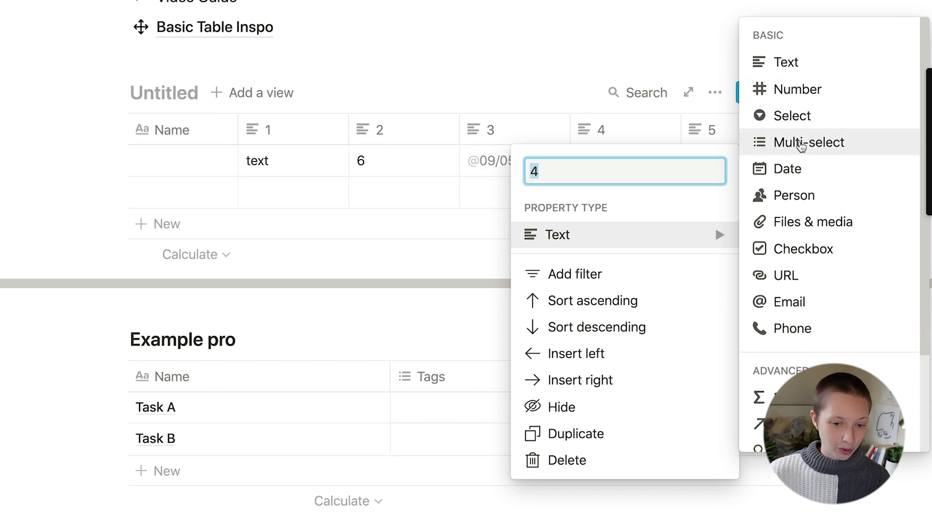
left_click(801, 143)
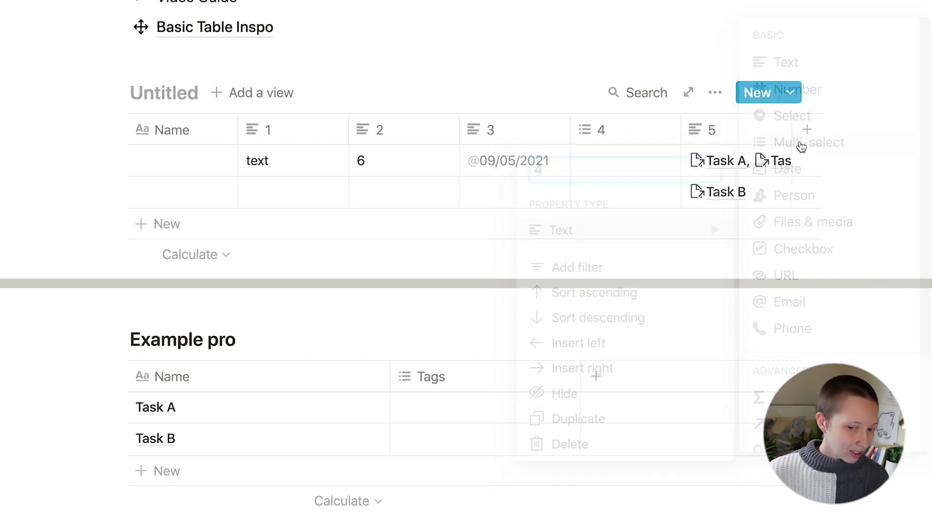
Make column 5 a Relation property linked to the Example pro database
left_click(712, 129)
mouse_move(724, 236)
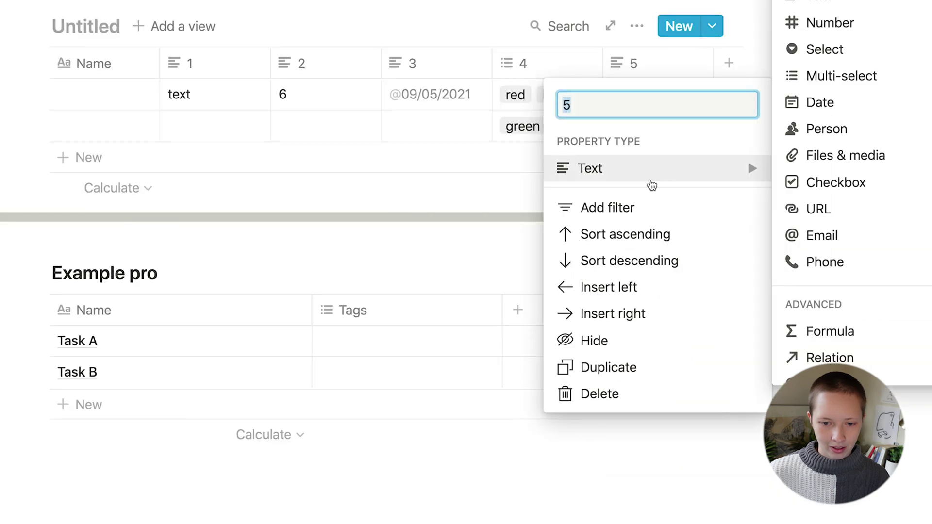
left_click(830, 357)
left_click(364, 272)
type("Example Pro")
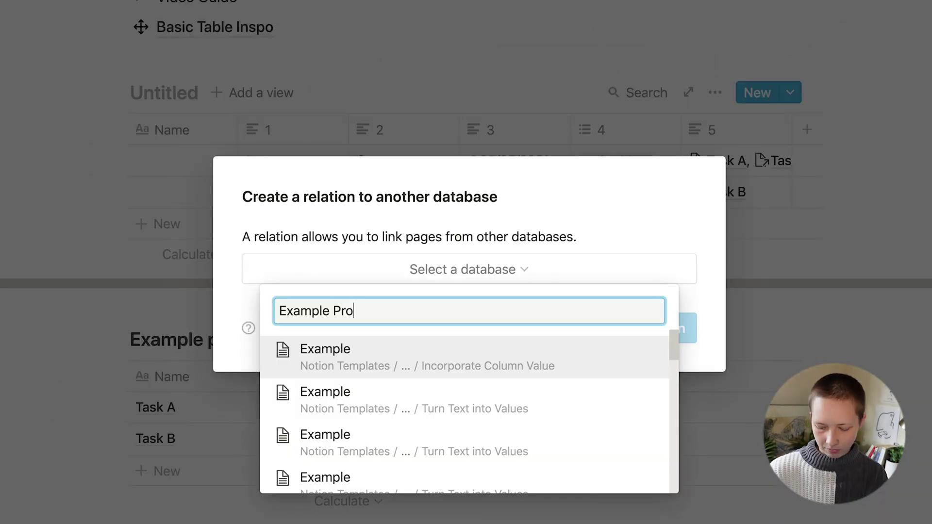
left_click(388, 377)
left_click(622, 323)
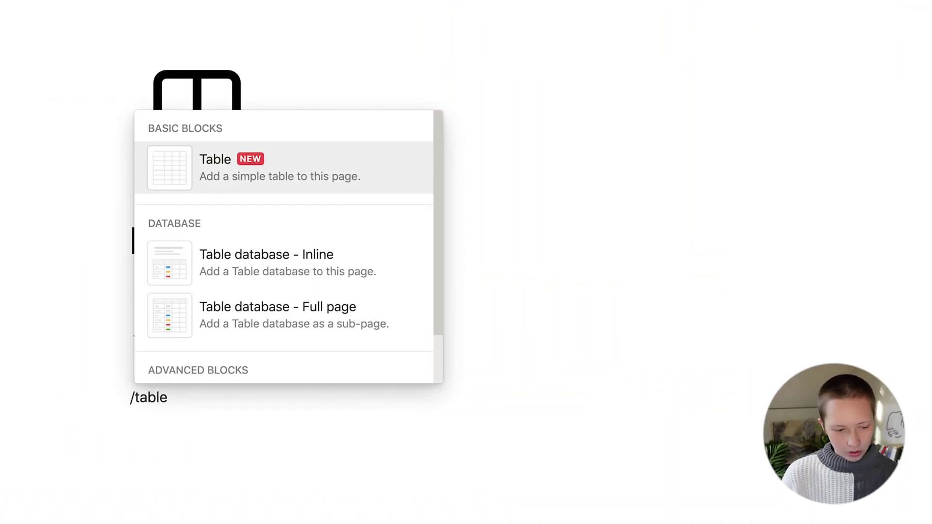
Insert a simple table with its header row turned on
key("Return")
scroll(291, 243, "down", 5)
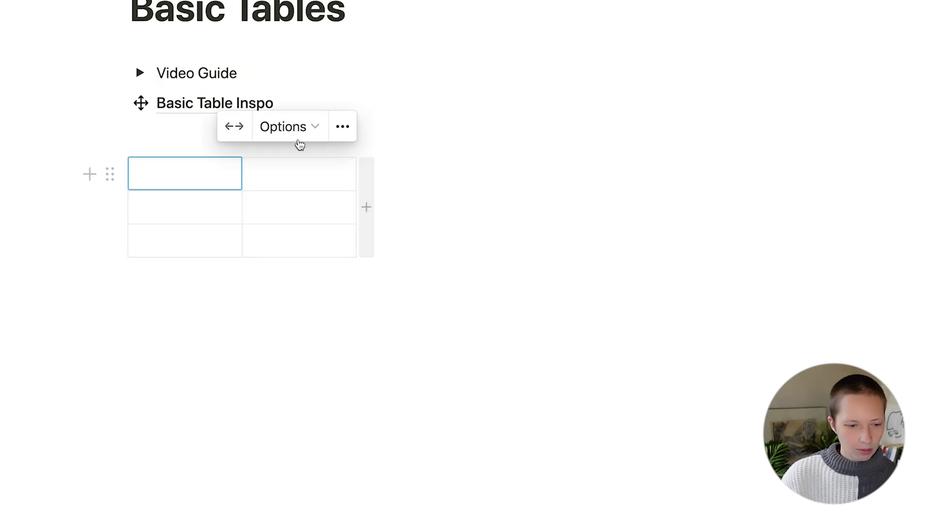
left_click(298, 139)
left_click(370, 196)
left_click(443, 174)
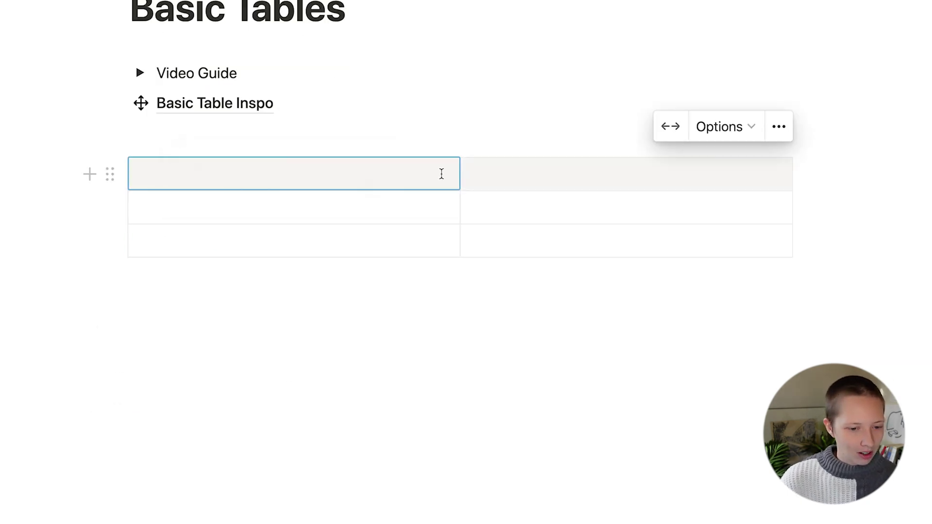
Enter Pros and Cons as the header cells and remove the two empty body rows
type("Pros")
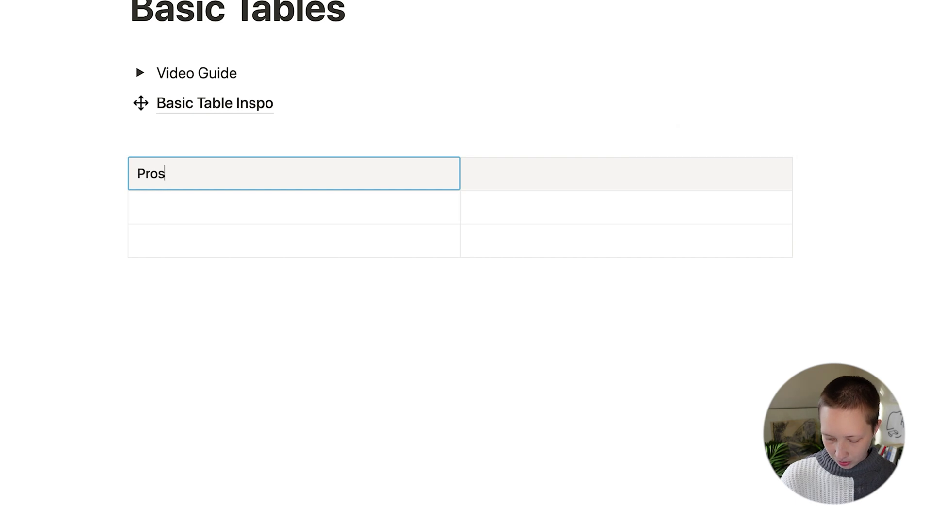
key("Tab")
type("Cons")
key("Tab")
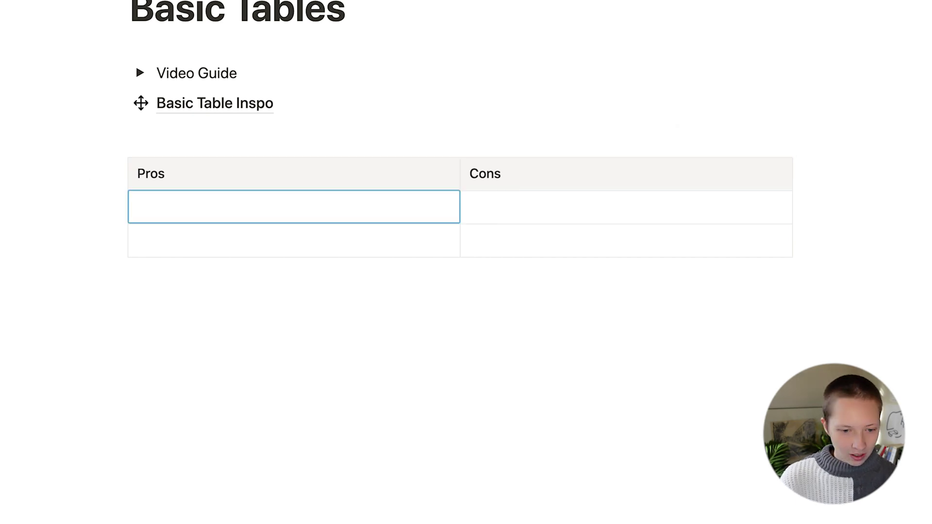
key("Down")
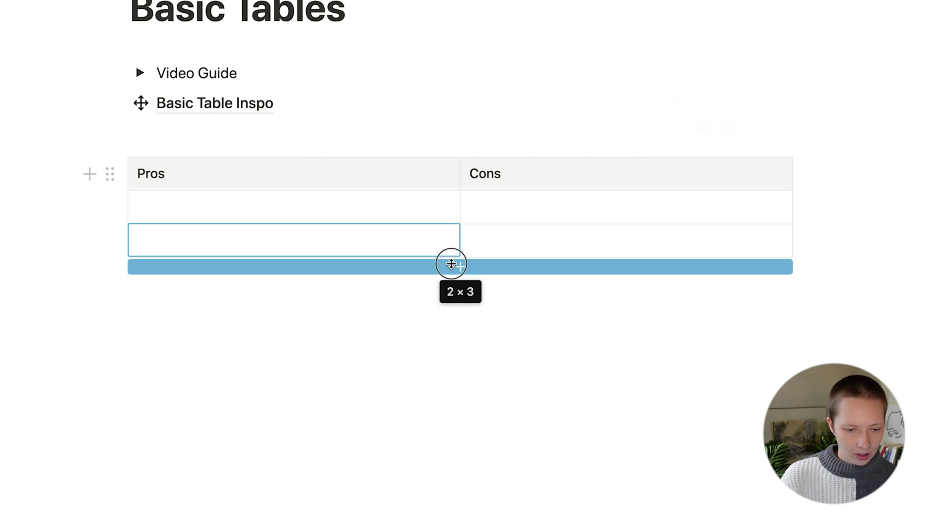
left_click_drag(449, 264, 442, 220)
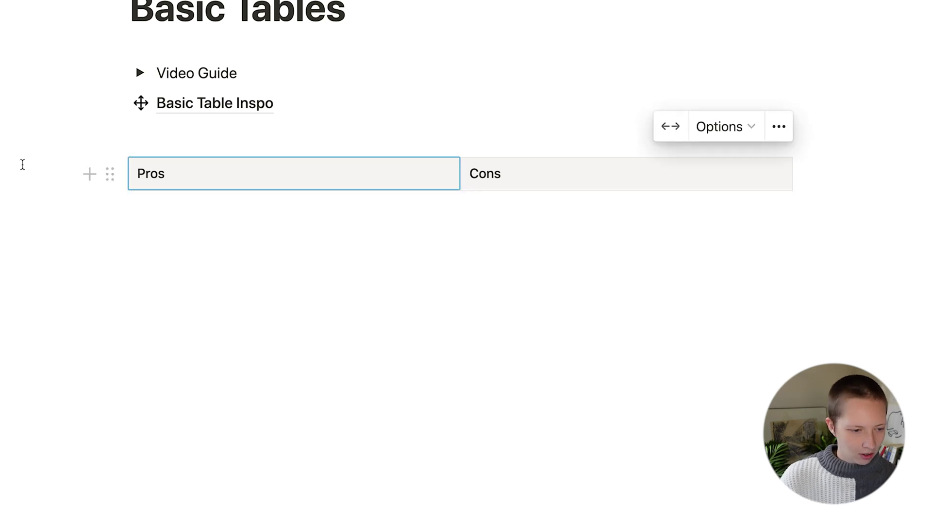
Add a new simple table below via /table and fit it to the page width
left_click(255, 281)
left_click(190, 224)
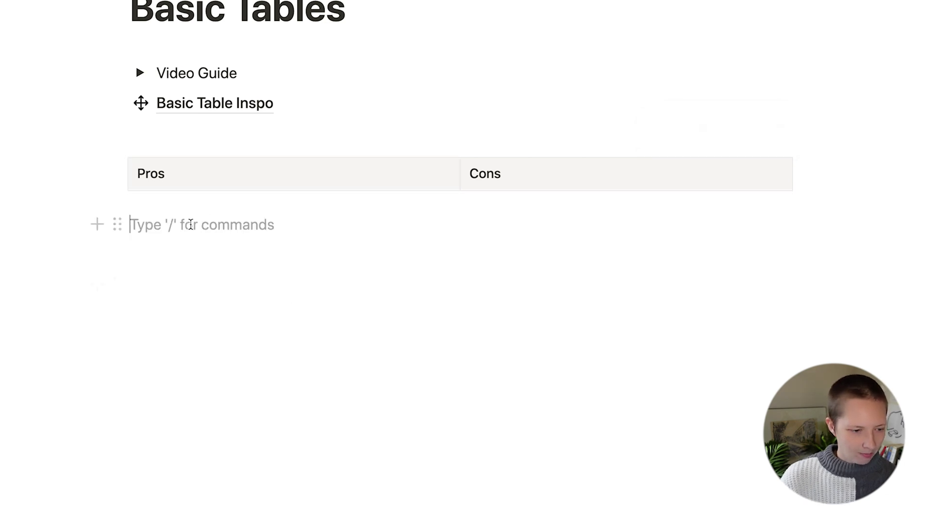
type("/table")
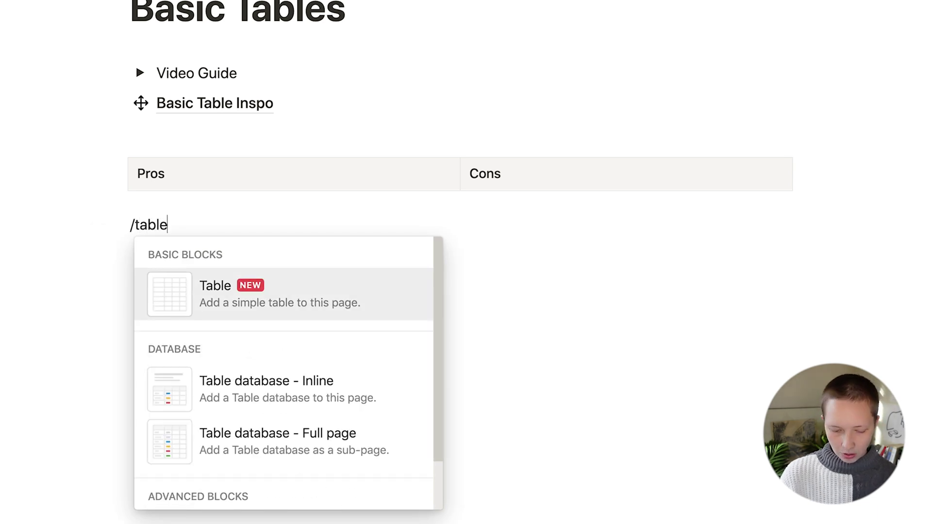
key("Return")
left_click(238, 190)
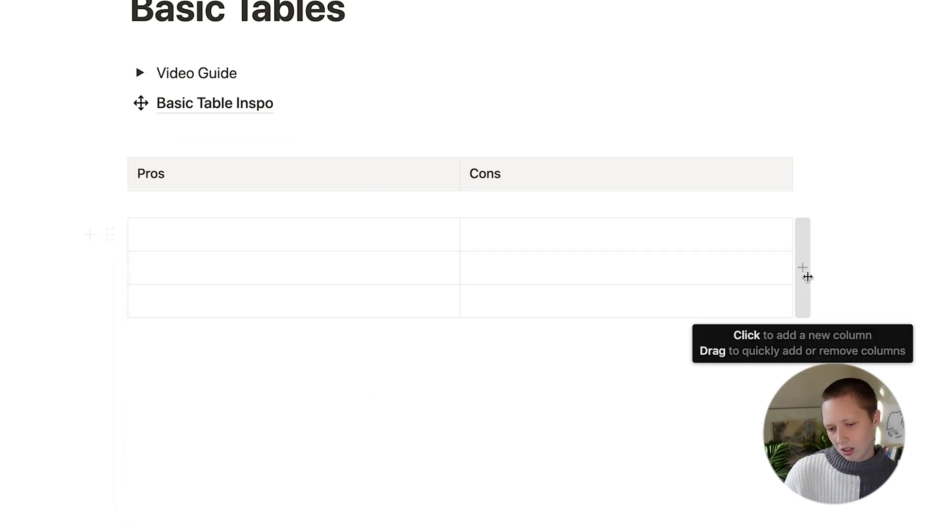
Add a third and fourth column to the lower table and fit all columns to page width
left_click(807, 277)
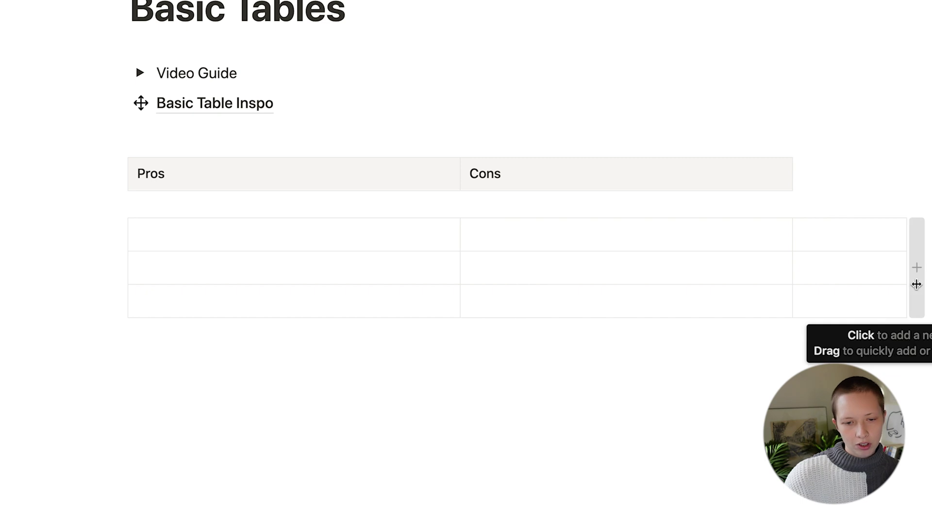
left_click(917, 280)
left_click(695, 237)
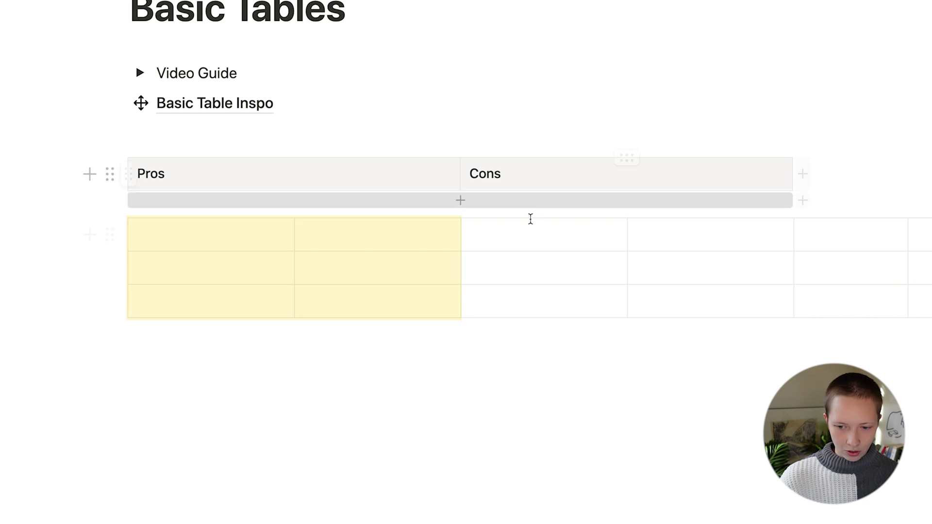
left_click(416, 244)
left_click(692, 190)
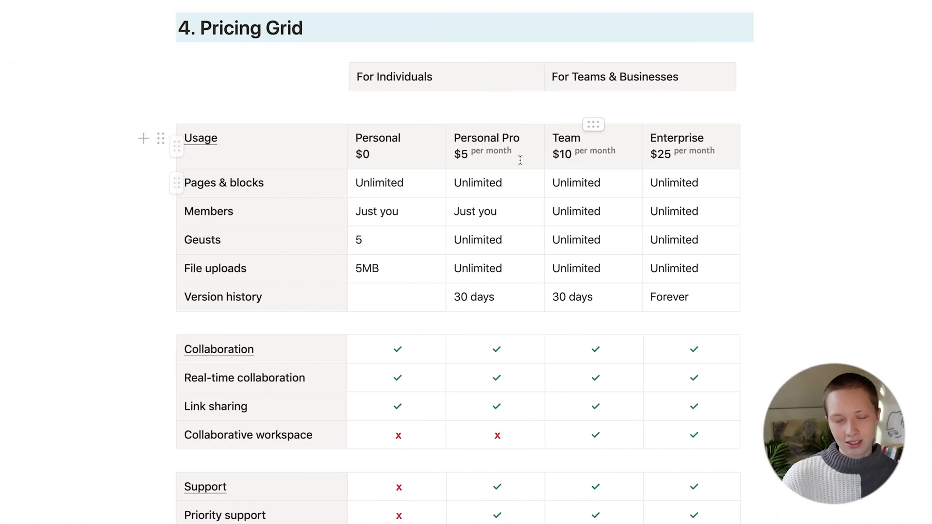
Select the Pricing Grid heading and its tables for copying
scroll(431, 226, "down", 2)
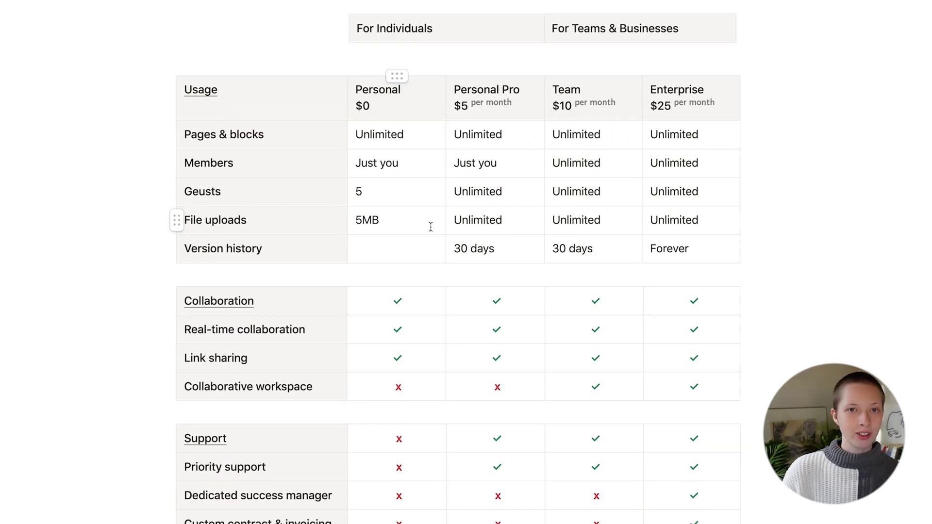
scroll(431, 225, "down", 1)
scroll(115, 50, "up", 2)
left_click_drag(117, 57, 776, 390)
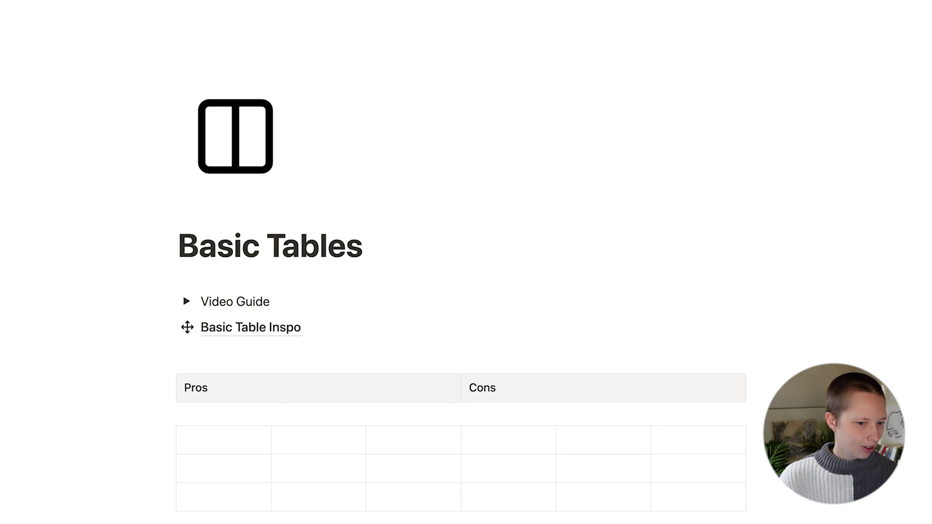
Delete the old practice table on Basic Tables and paste the pricing tables in its place
scroll(370, 314, "down", 4)
left_click_drag(97, 166, 458, 313)
key("Delete")
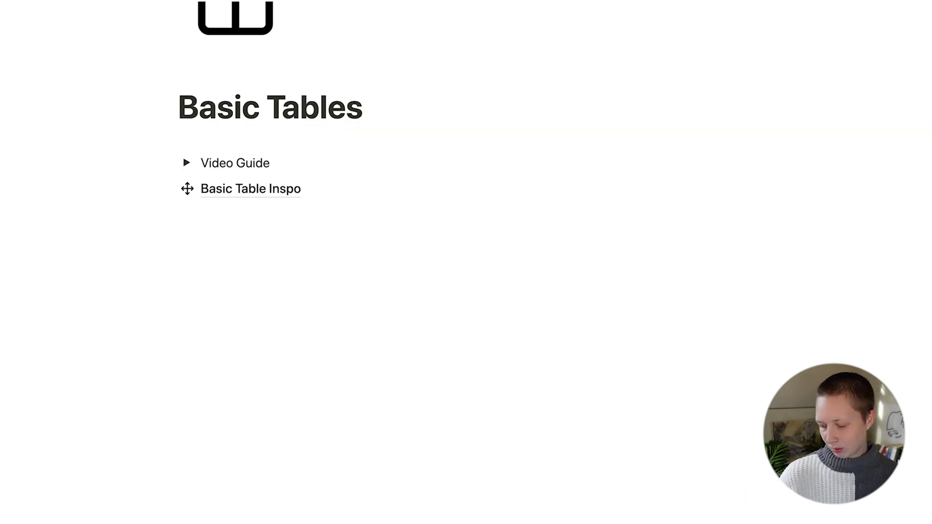
left_click(229, 235)
key("ctrl+v")
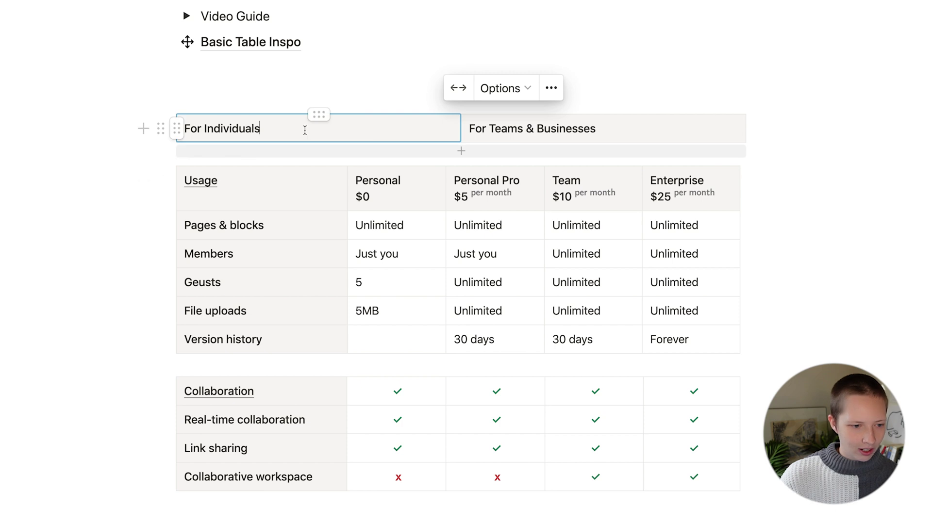
left_click(573, 131)
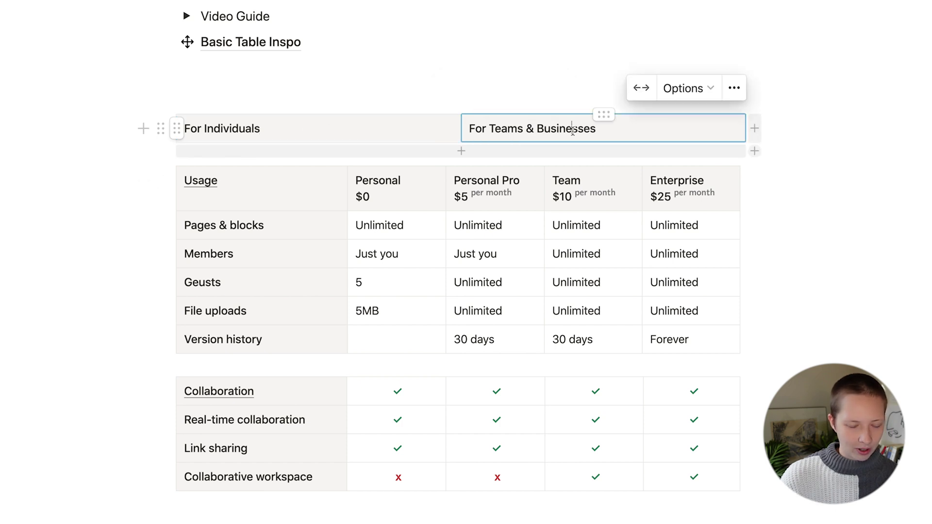
scroll(349, 354, "down", 3)
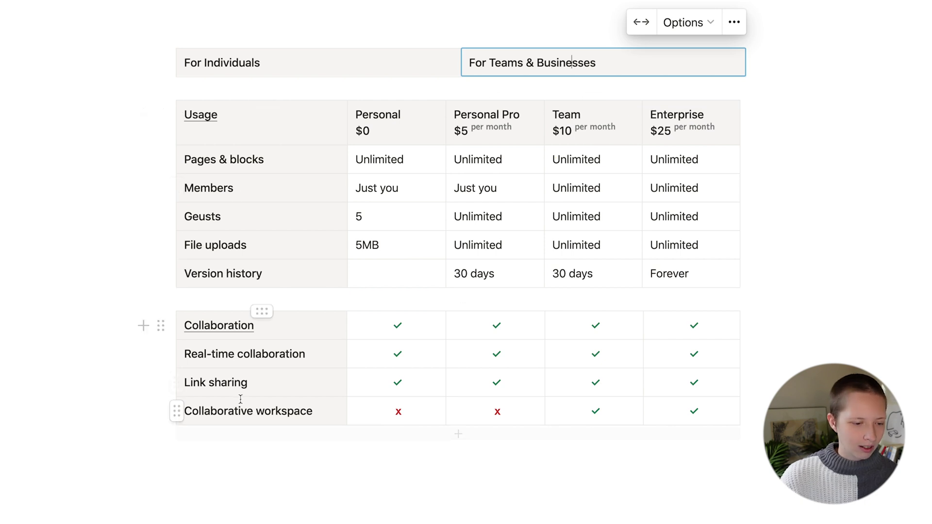
scroll(367, 320, "up", 2)
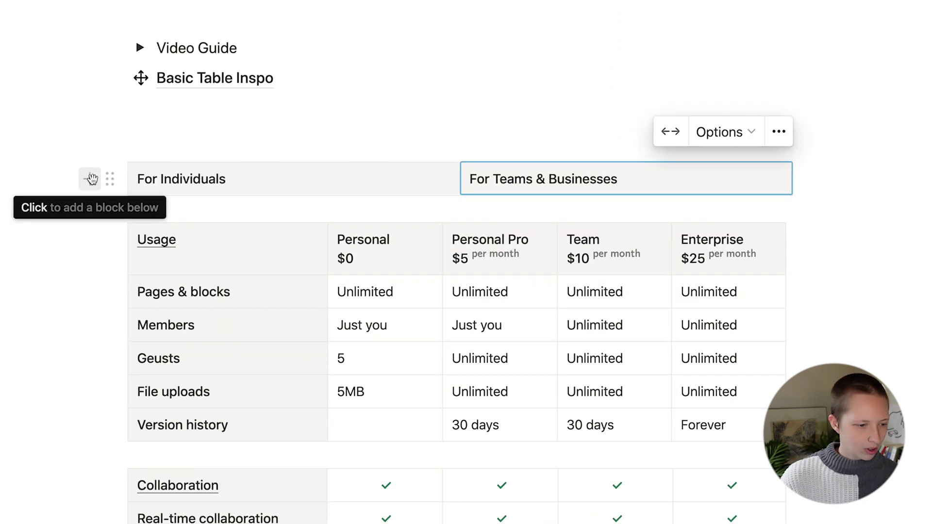
left_click(92, 180)
Create two empty blocks below the header table, both with a gray background
key("Escape")
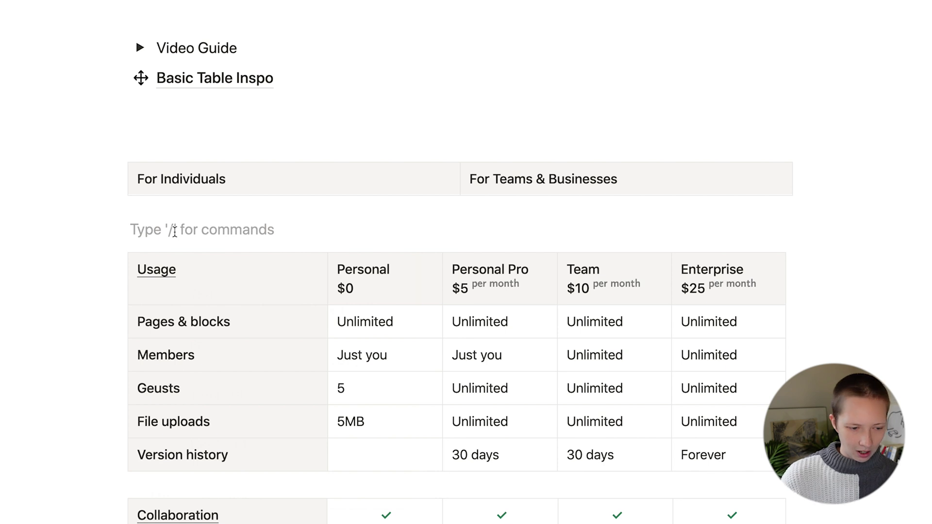
key("Return")
left_click(132, 229)
type("/grg")
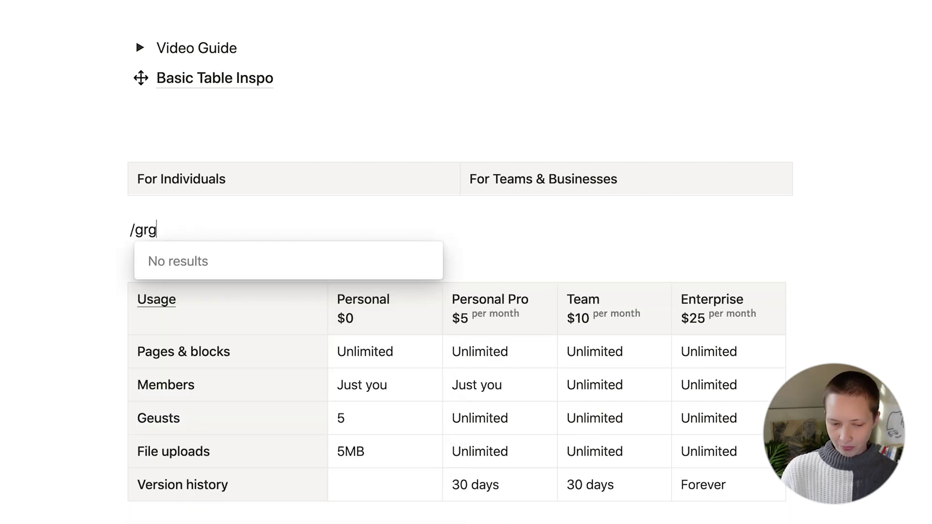
key("BackSpace")
type("ay")
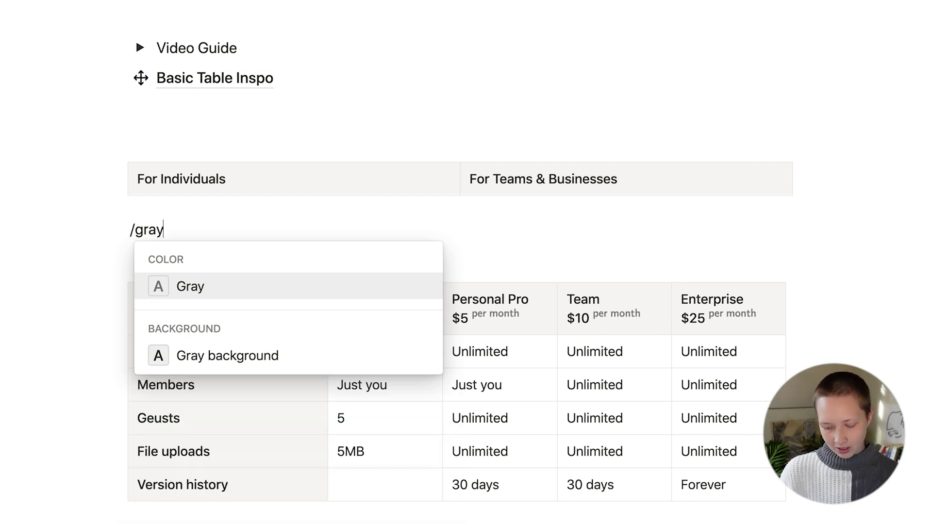
left_click(231, 362)
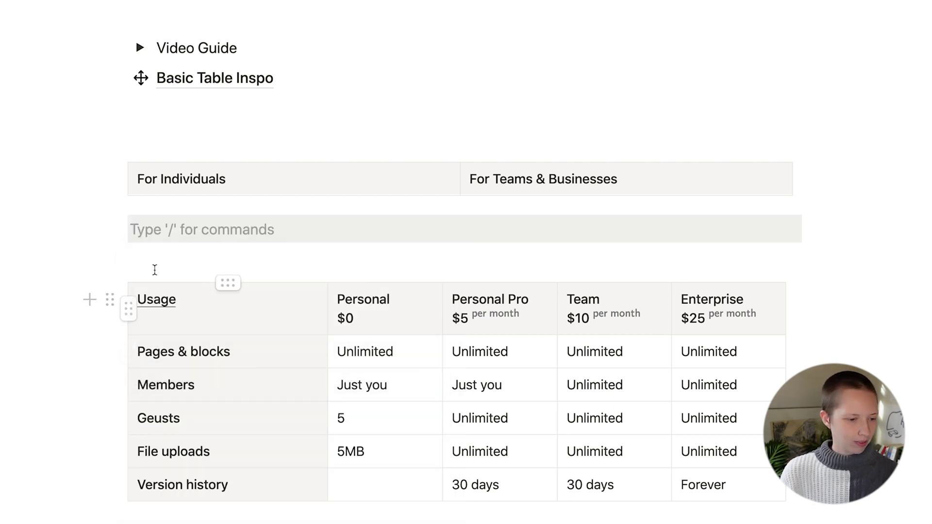
left_click(153, 257)
type("/gra")
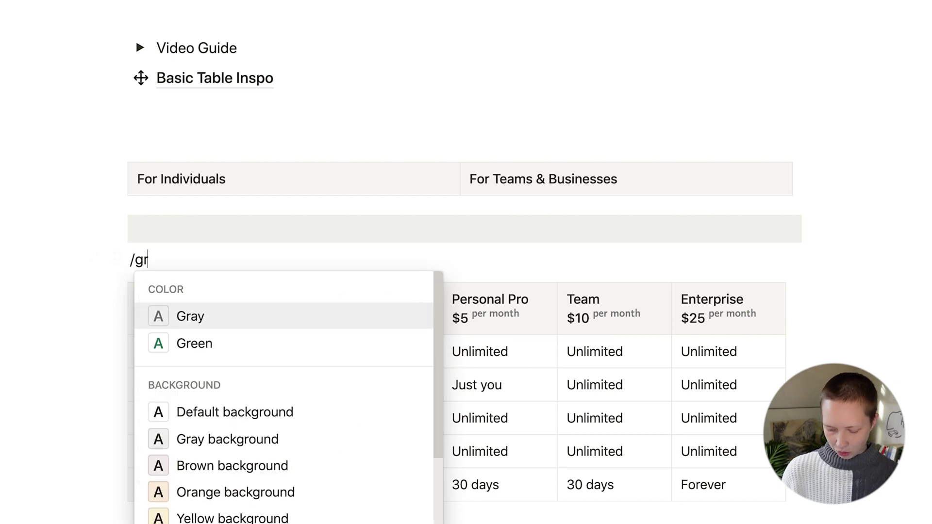
left_click(200, 383)
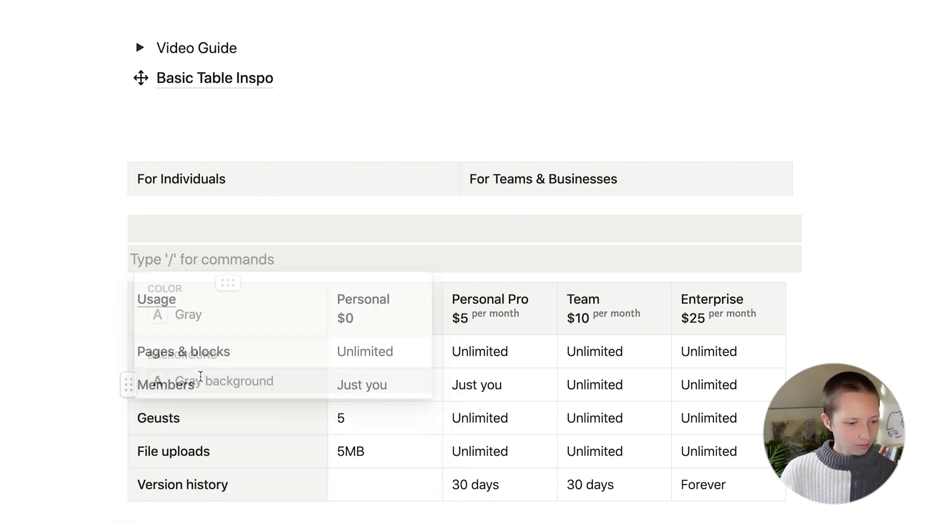
Arrange the gray blocks as columns, move the header table right, resize, and fit to width
left_click_drag(116, 261, 826, 228)
left_click_drag(109, 179, 542, 255)
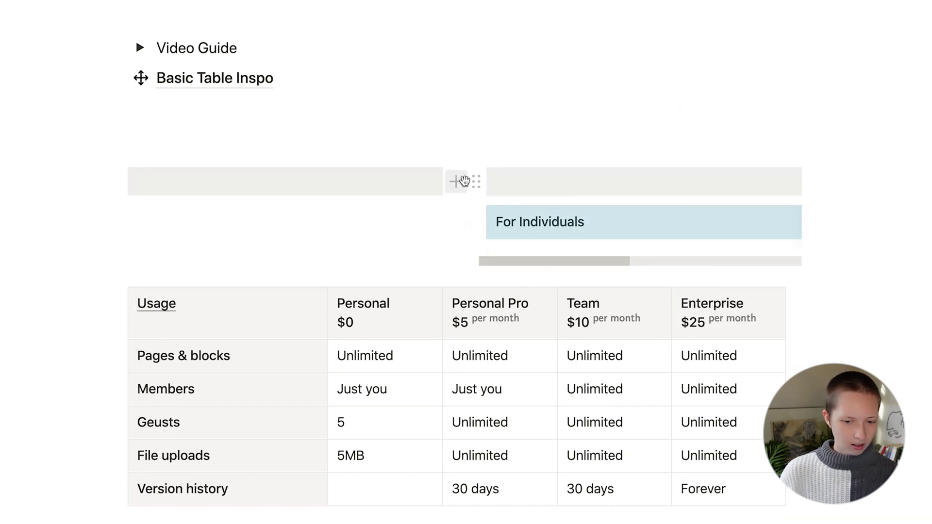
left_click_drag(453, 162, 294, 167)
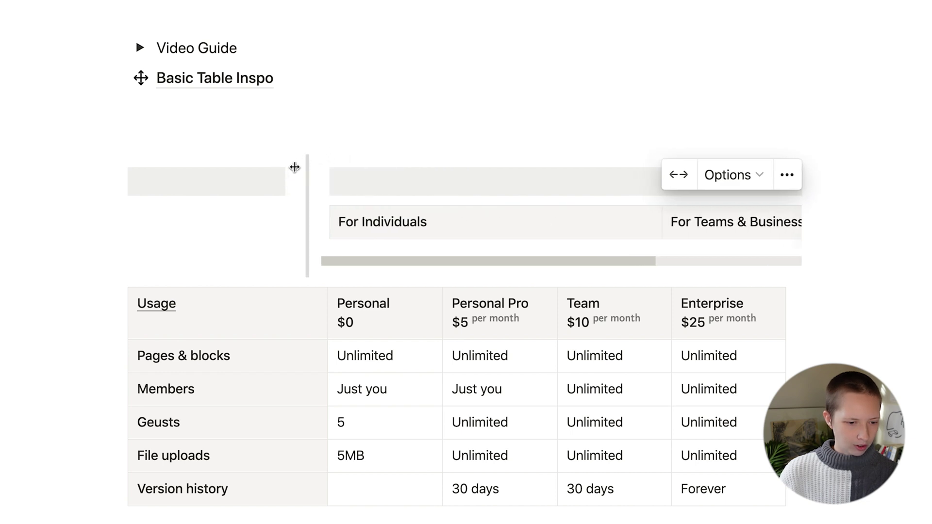
left_click(685, 172)
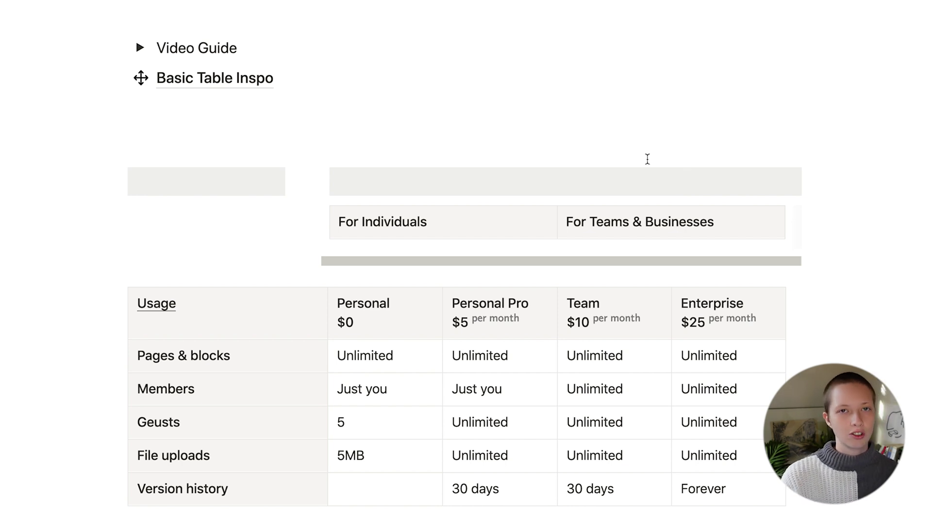
left_click(34, 176)
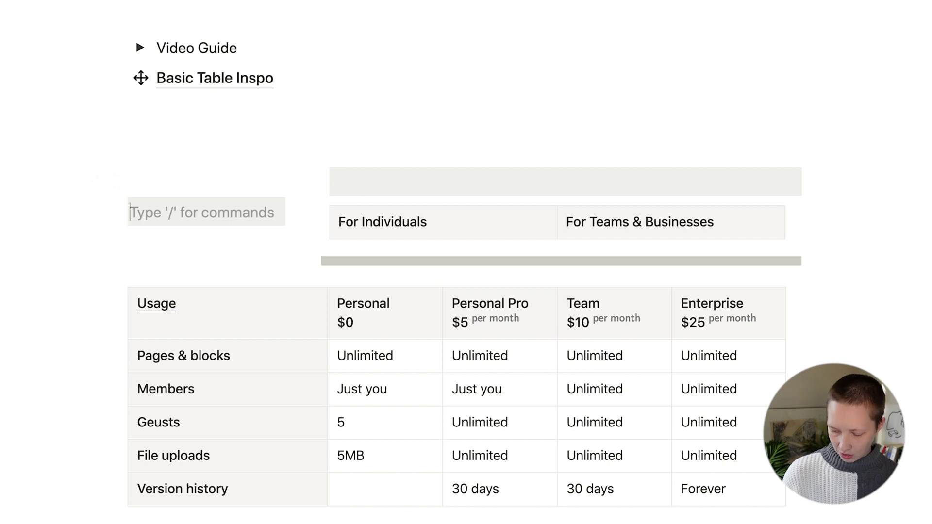
Delete the empty line and extra gray block, and reset the remaining block to Default background
left_click(161, 173)
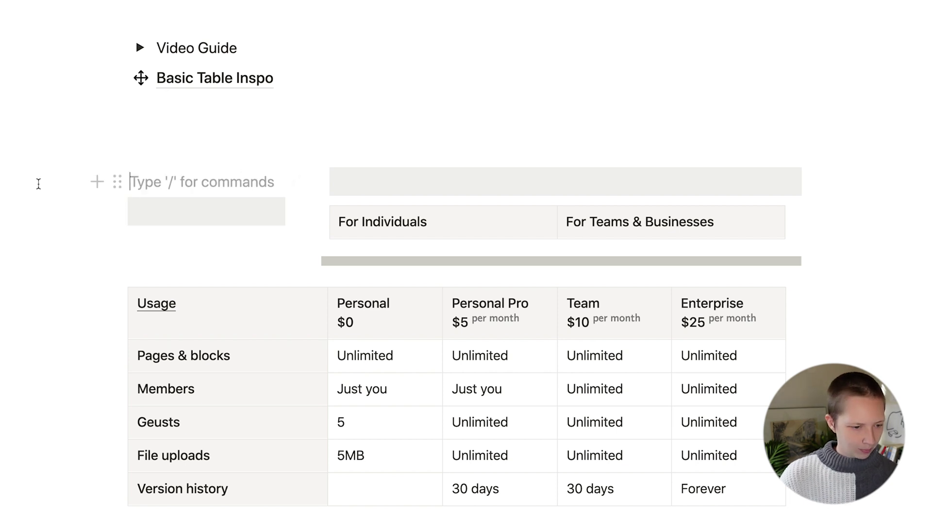
left_click_drag(38, 183, 512, 183)
key("BackSpace")
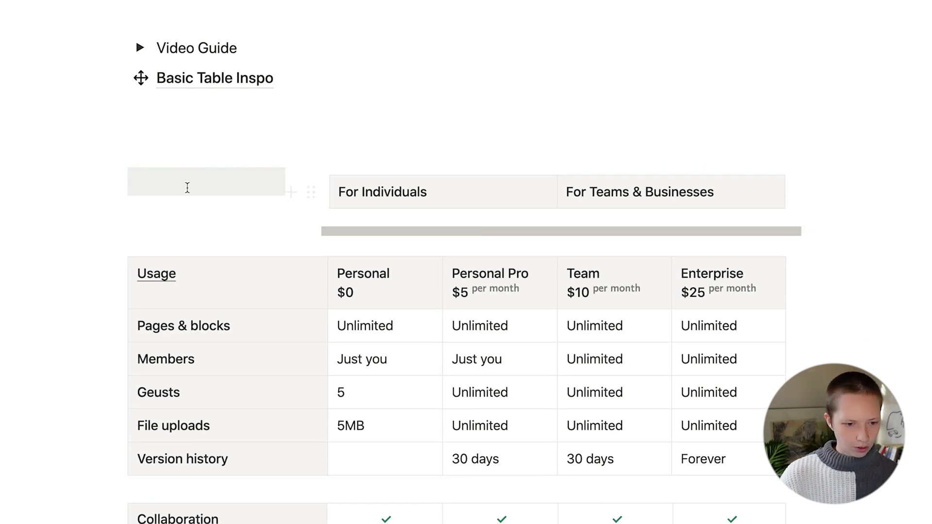
left_click(173, 191)
type("/")
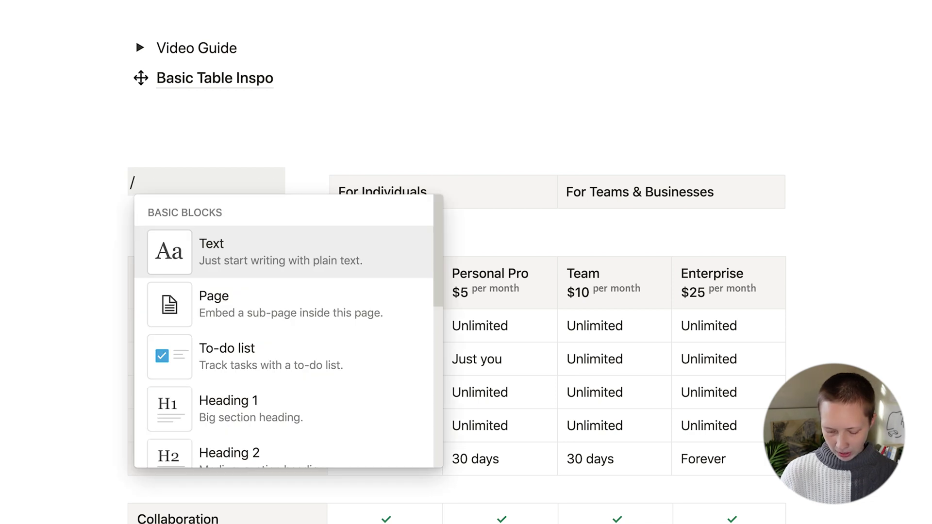
type("def")
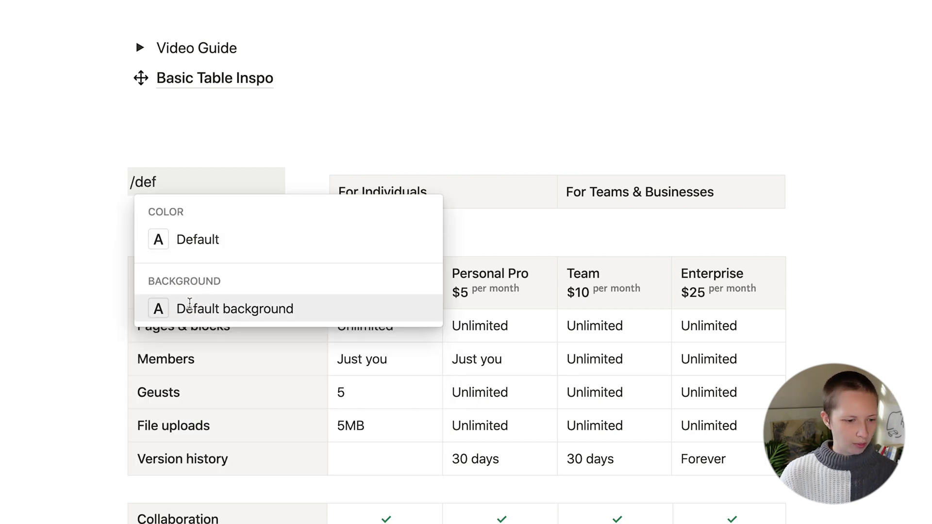
left_click(189, 303)
scroll(202, 214, "down", 3)
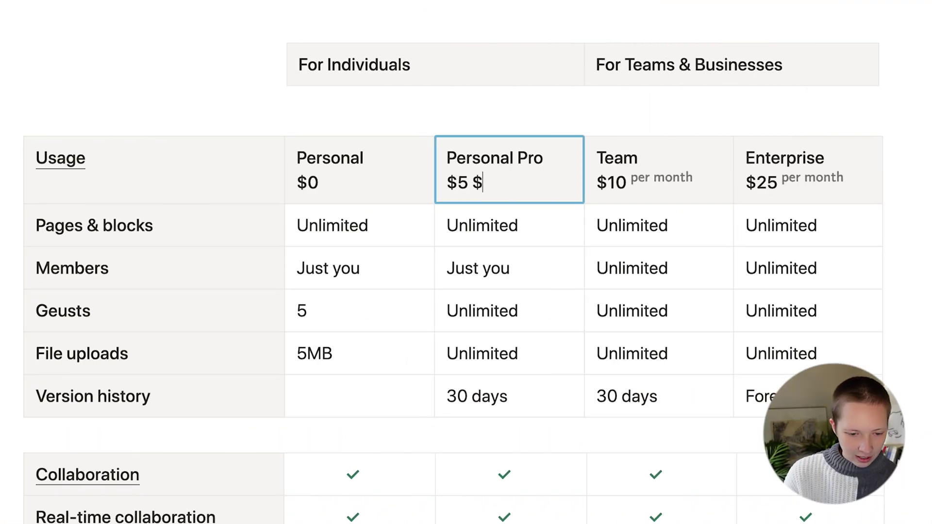
Add an inline equation after Personal Pro's $5 reading \color{gray}\text{per month} as a superscript
type("$")
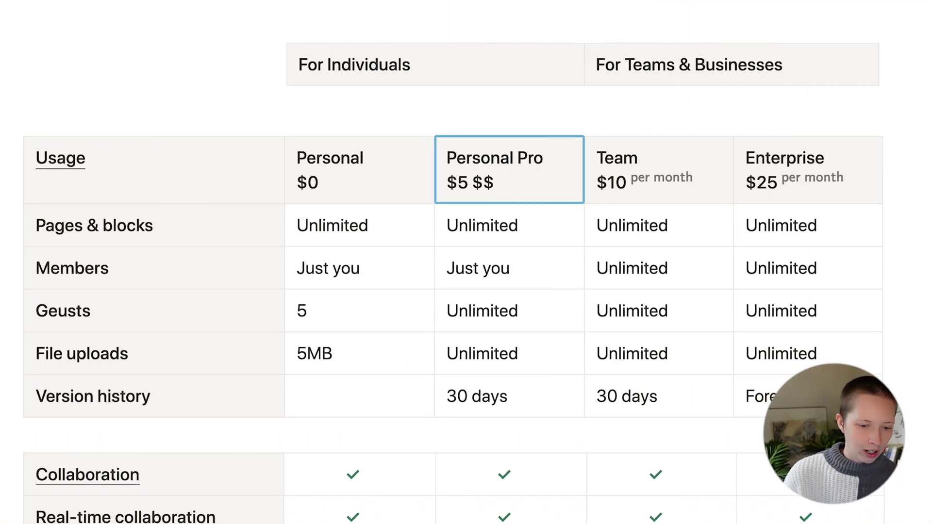
type("hfhf")
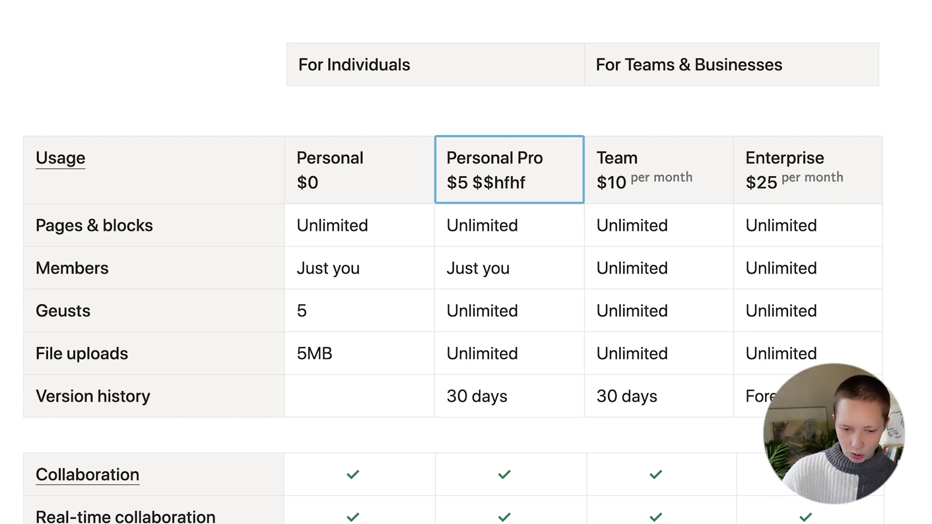
type("$")
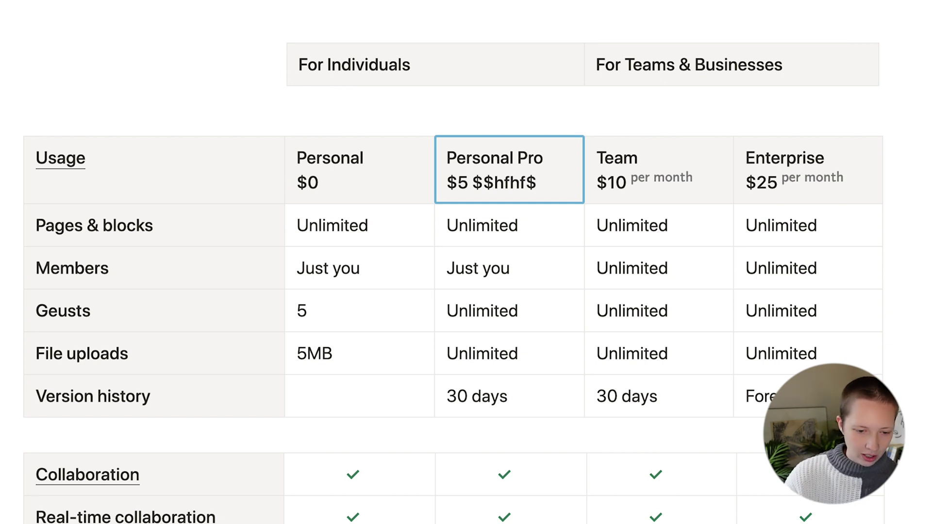
type("$")
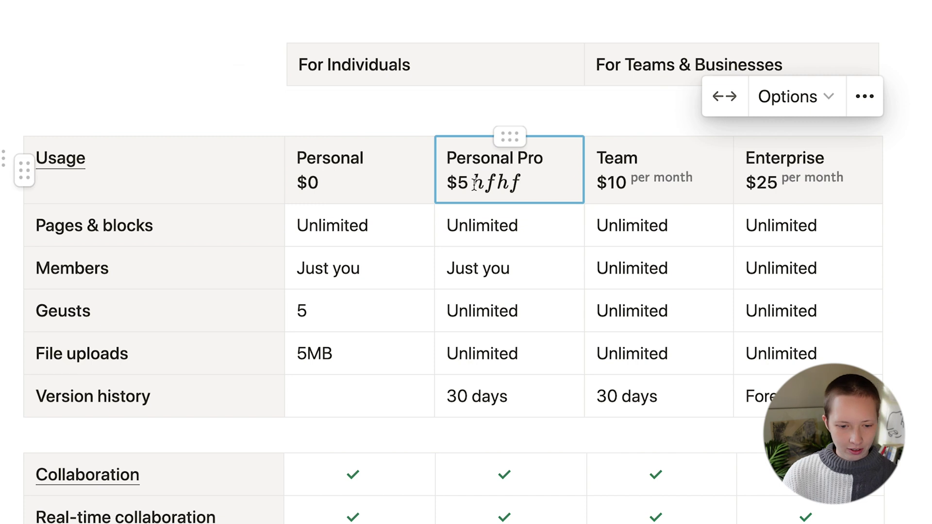
left_click(508, 186)
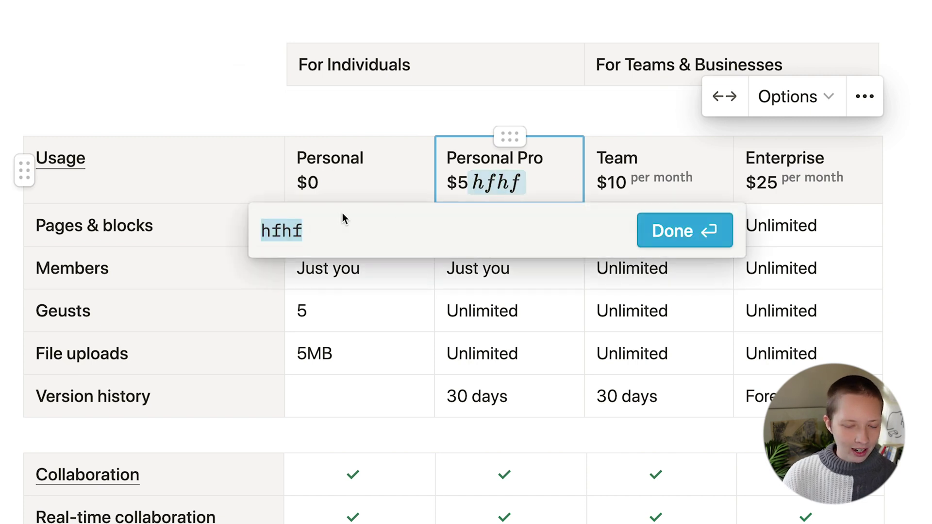
left_click(329, 230)
key("BackSpace")
key("BackSpace")
key("BackSpace")
key("BackSpace")
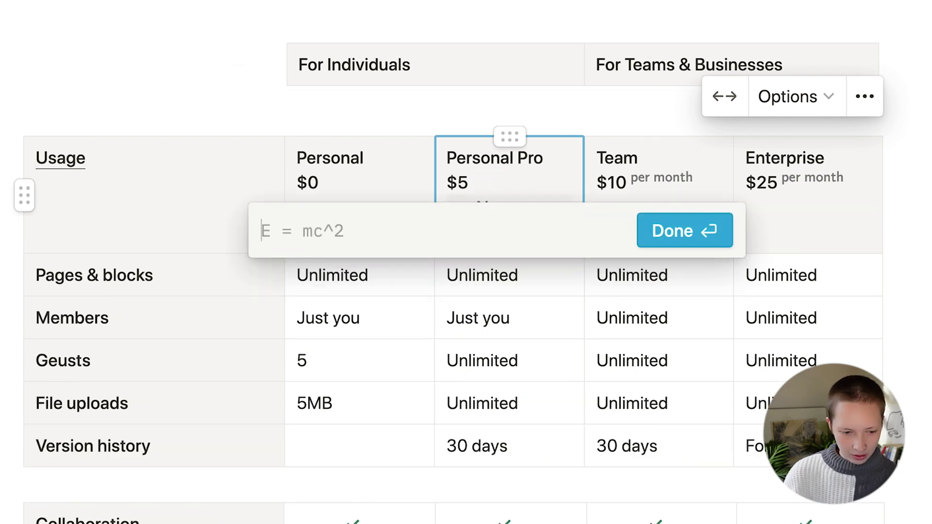
type("\\col")
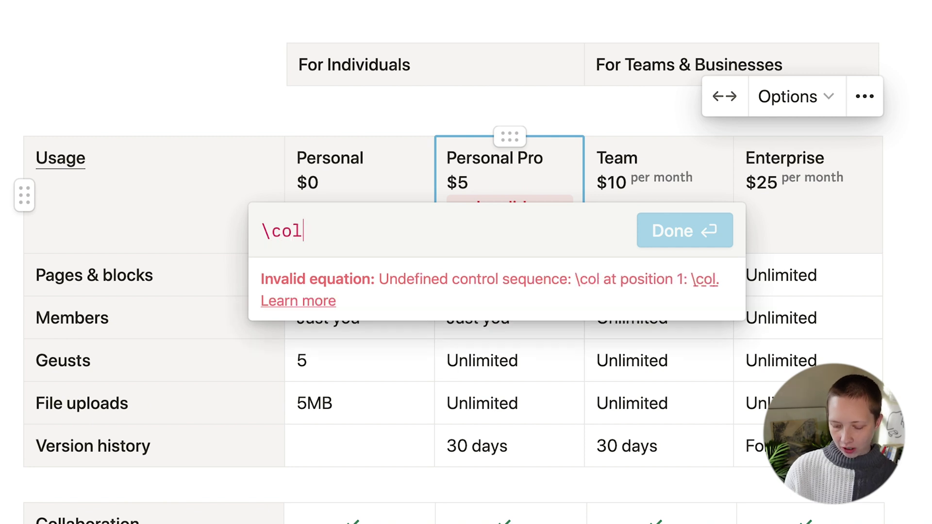
type("or{gray}")
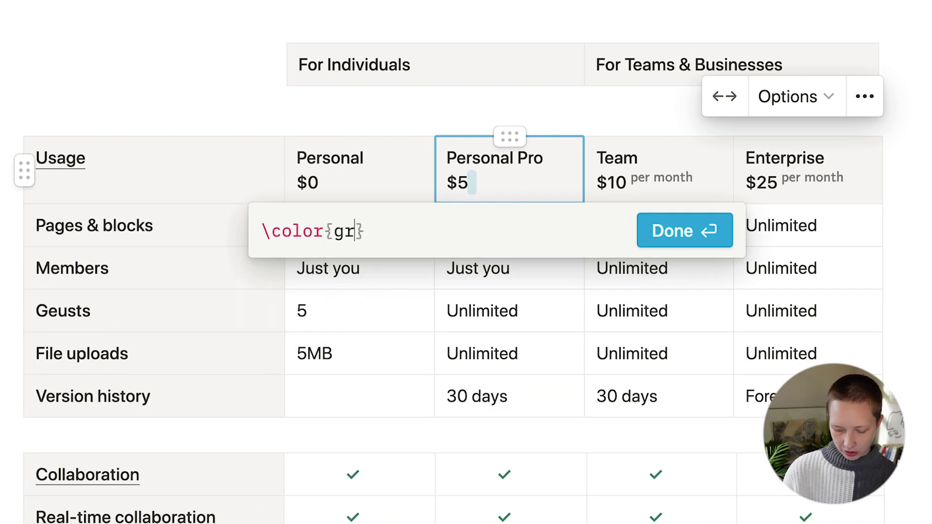
type("\\text{")
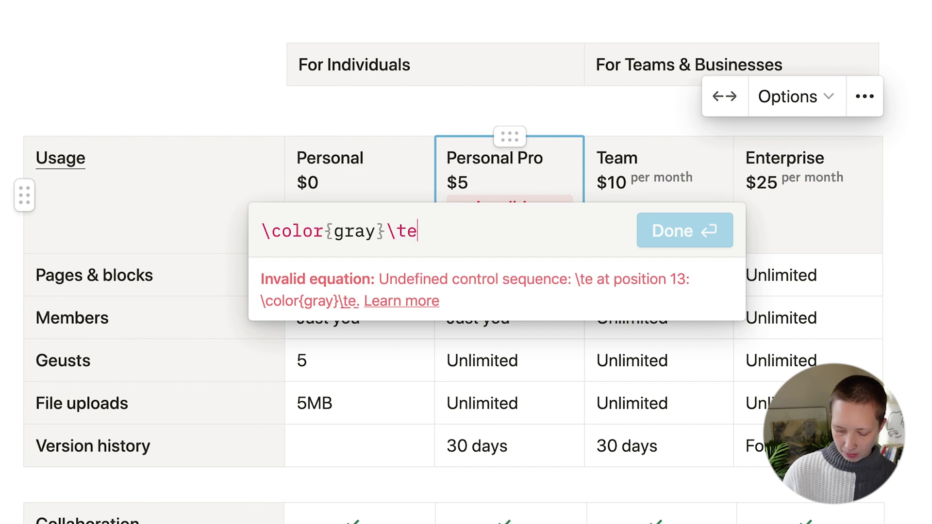
left_click(449, 231)
type("per mont")
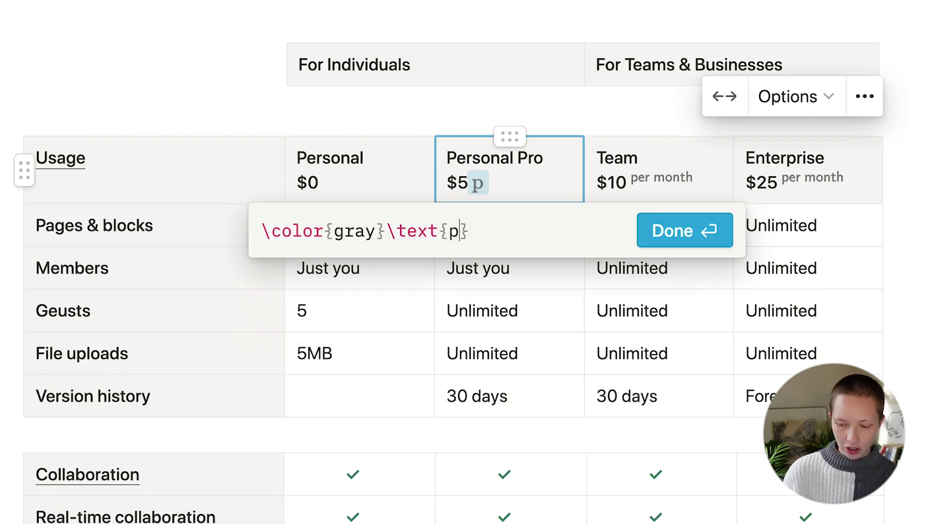
type("h")
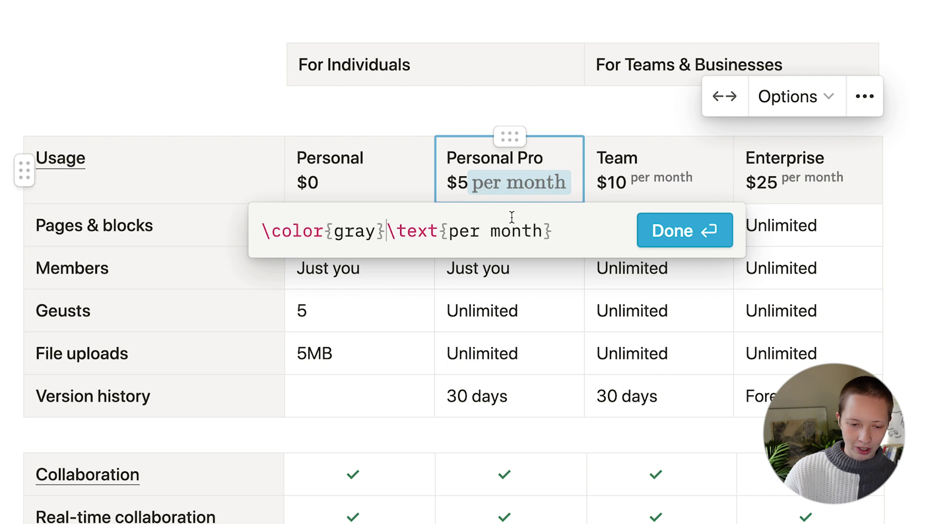
type("^")
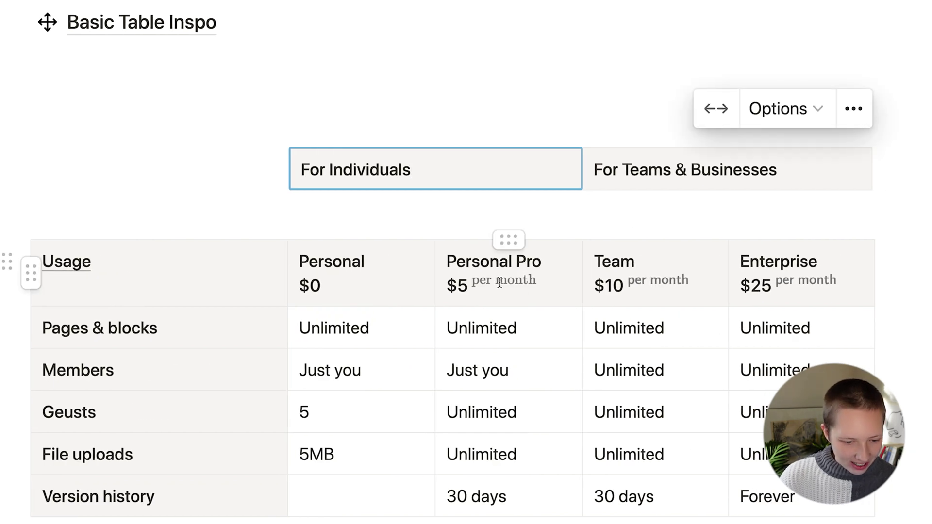
Change the equation's \text to \textsf so it reads \color{gray}^\textsf{per month}
left_click(499, 283)
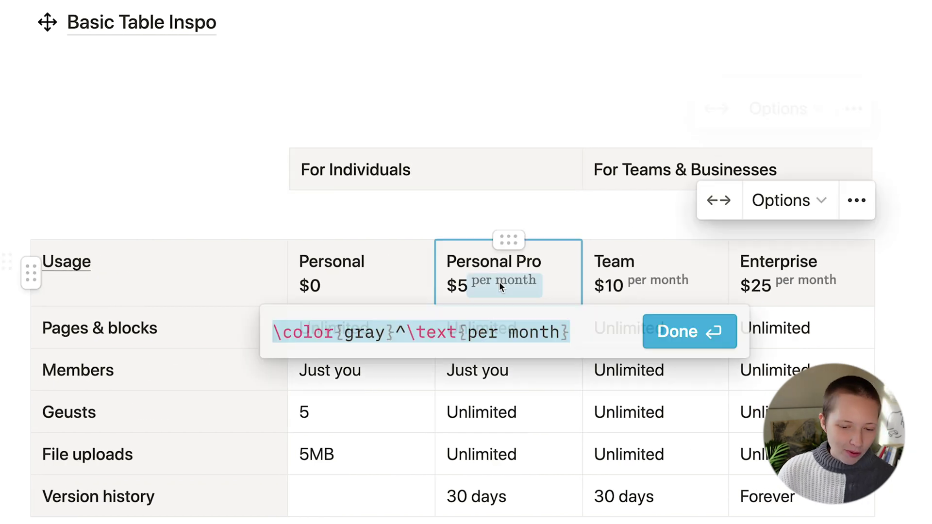
left_click(458, 334)
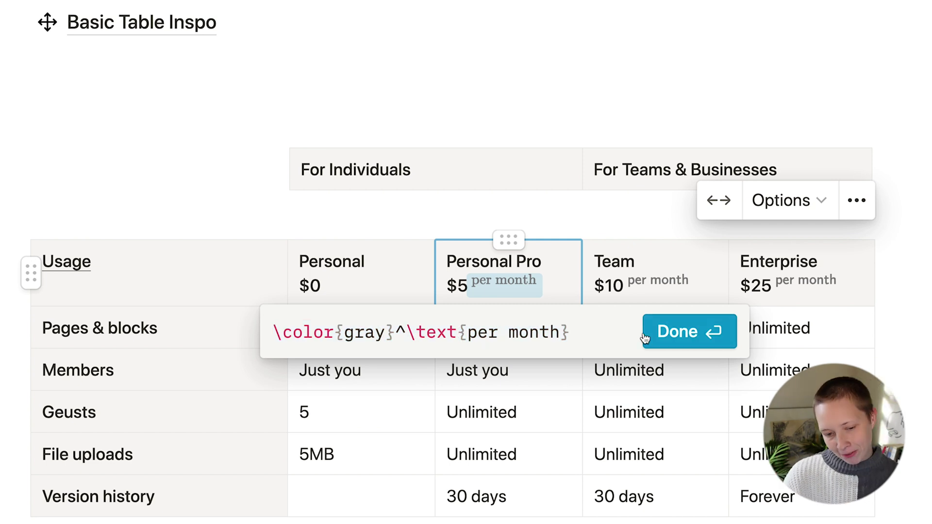
type("sf")
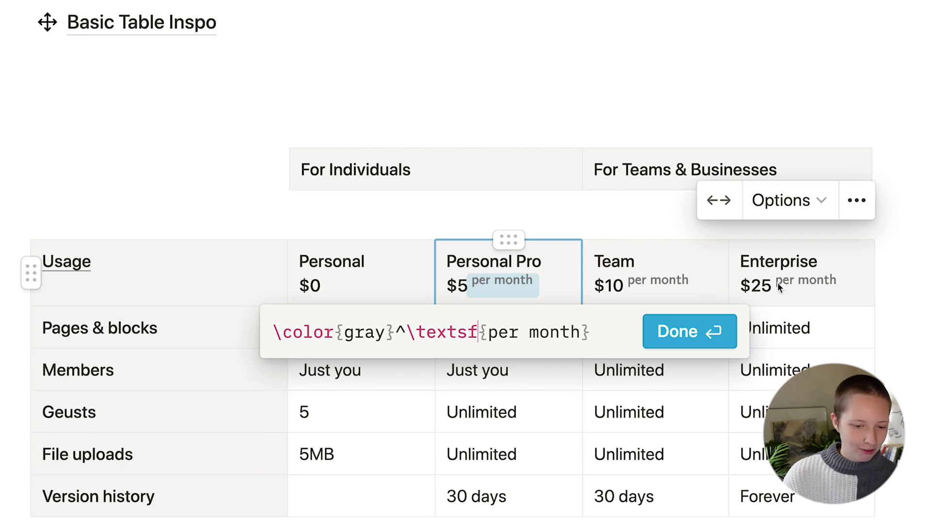
left_click(679, 332)
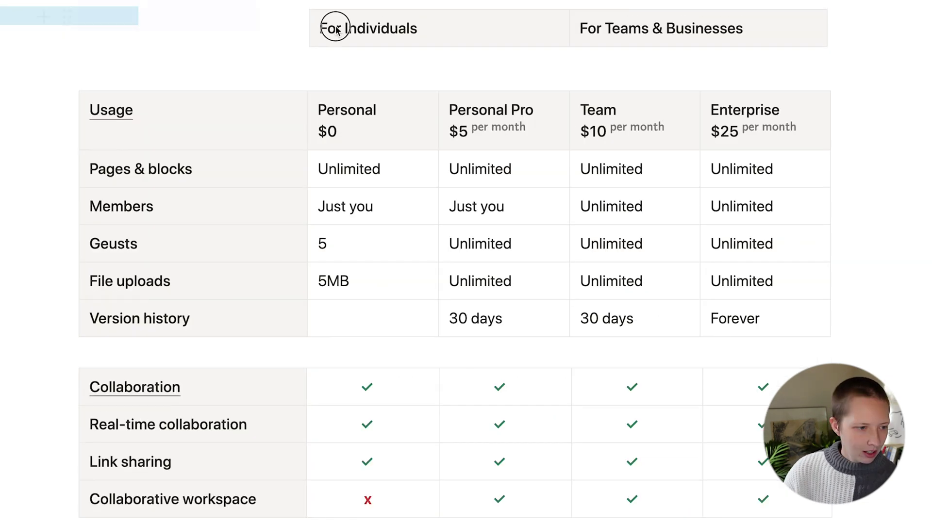
left_click_drag(328, 27, 774, 514)
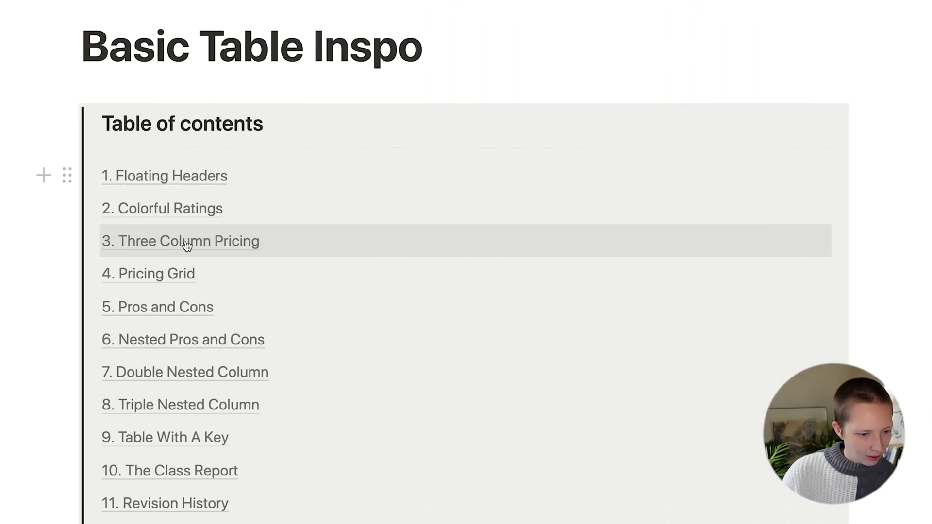
left_click(188, 245)
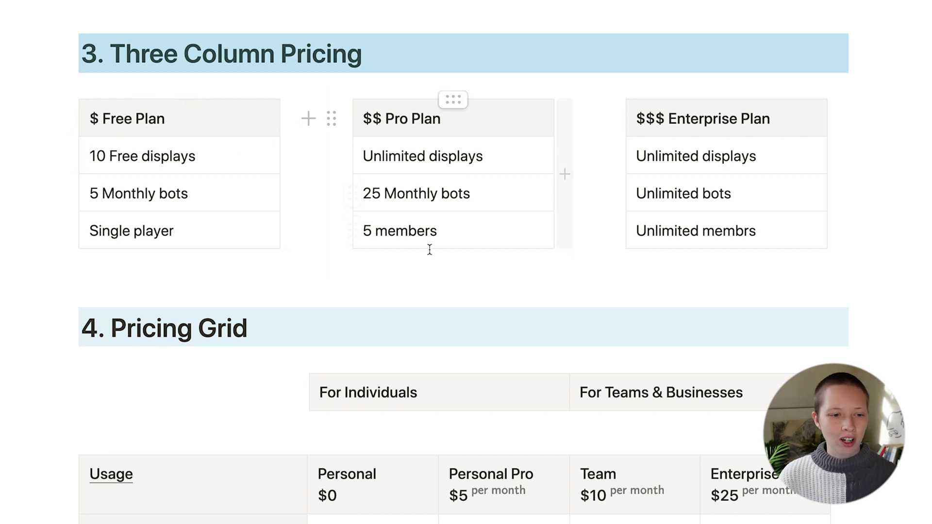
scroll(445, 267, "down", 7)
scroll(449, 281, "down", 17)
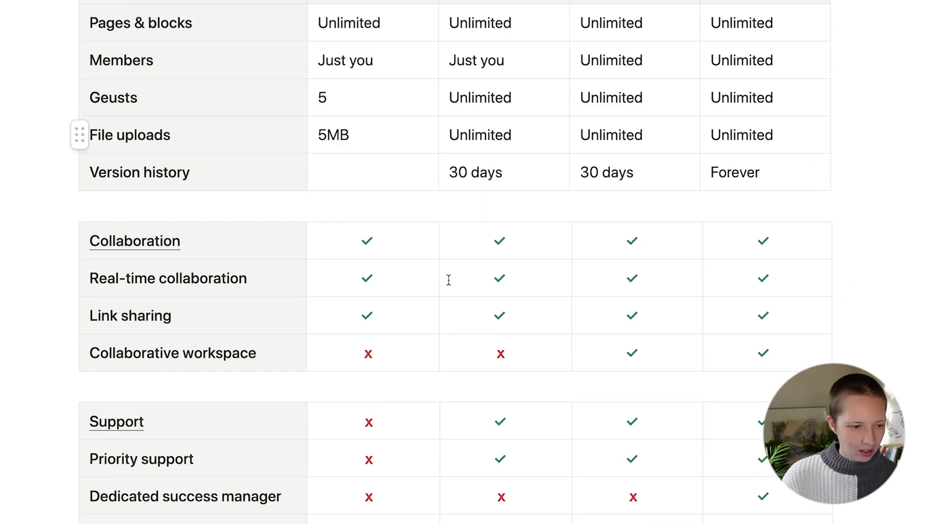
Move the Pros/Cons table out of the callout and back into it
scroll(449, 280, "down", 1)
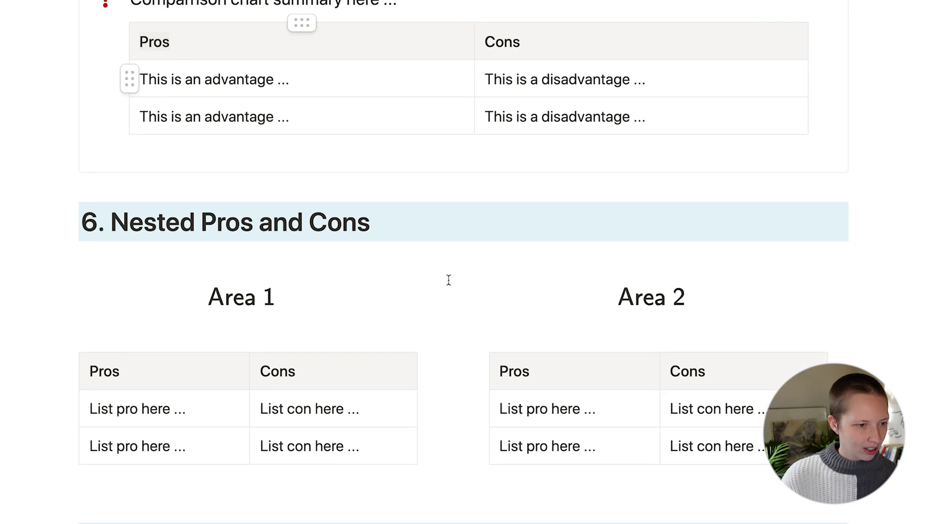
scroll(448, 277, "up", 2)
left_click_drag(108, 111, 160, 248)
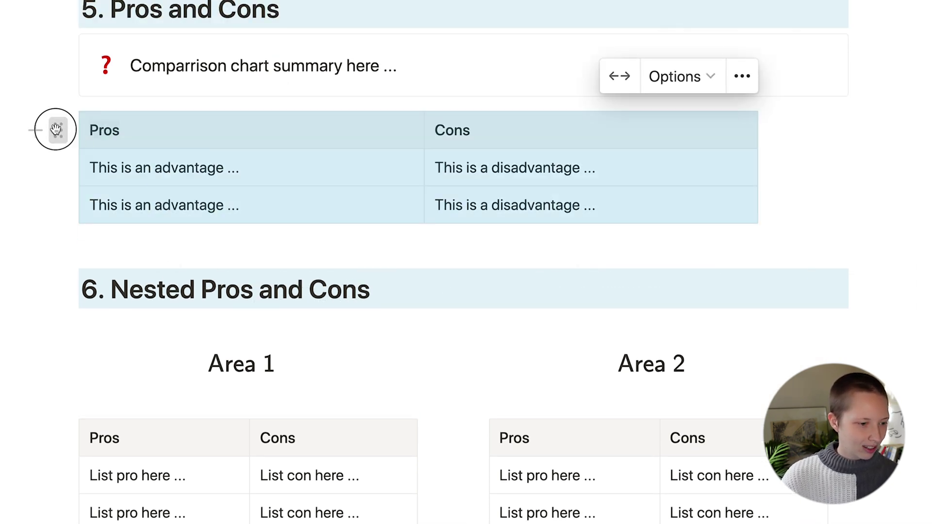
left_click_drag(58, 130, 243, 70)
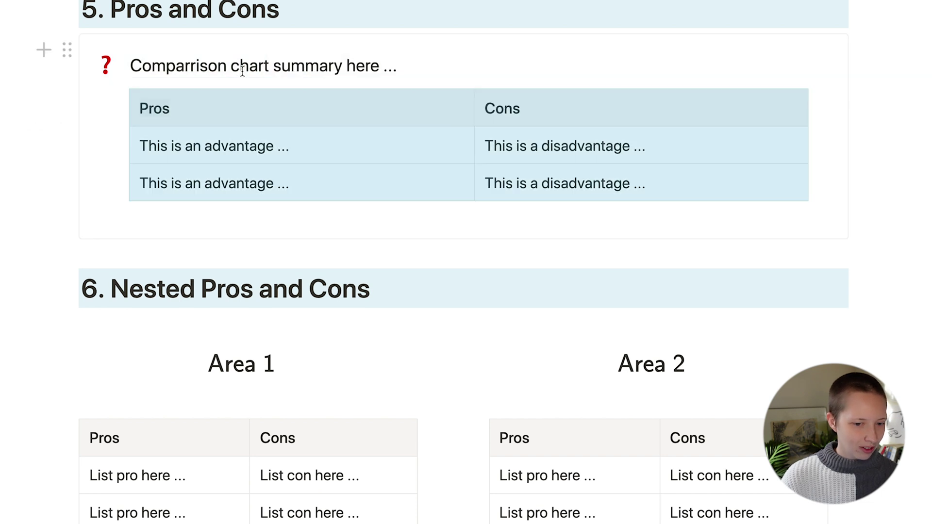
left_click(242, 70)
Scroll down the page to the '10. The Class Report' grade table
scroll(211, 44, "up", 1)
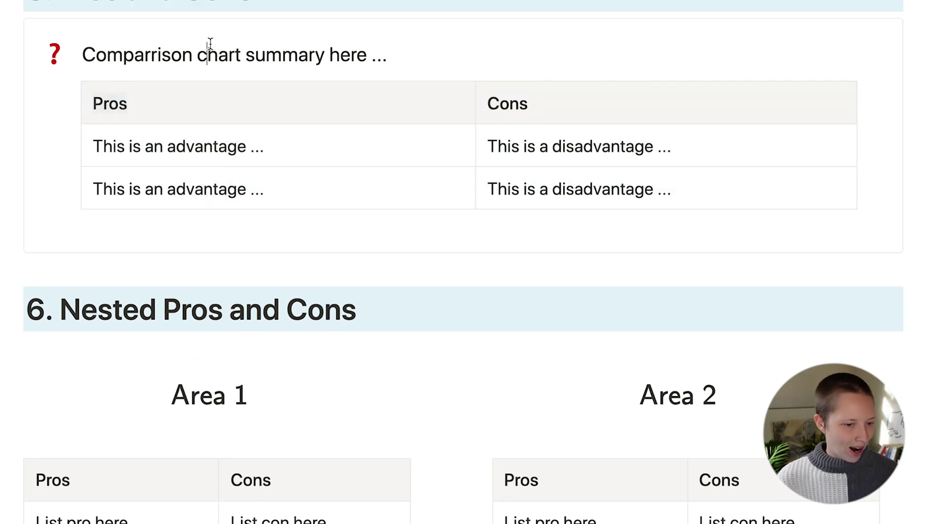
scroll(211, 44, "down", 12)
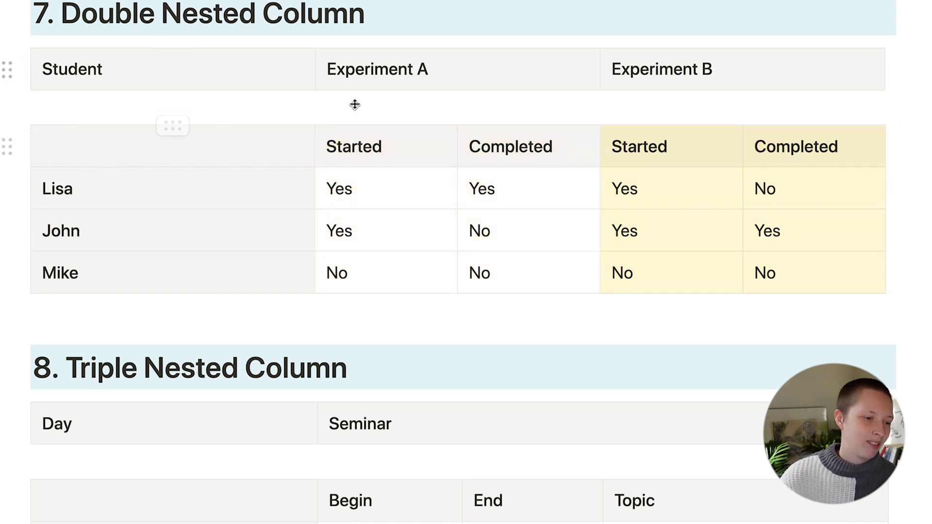
scroll(440, 223, "down", 3)
scroll(441, 224, "down", 5)
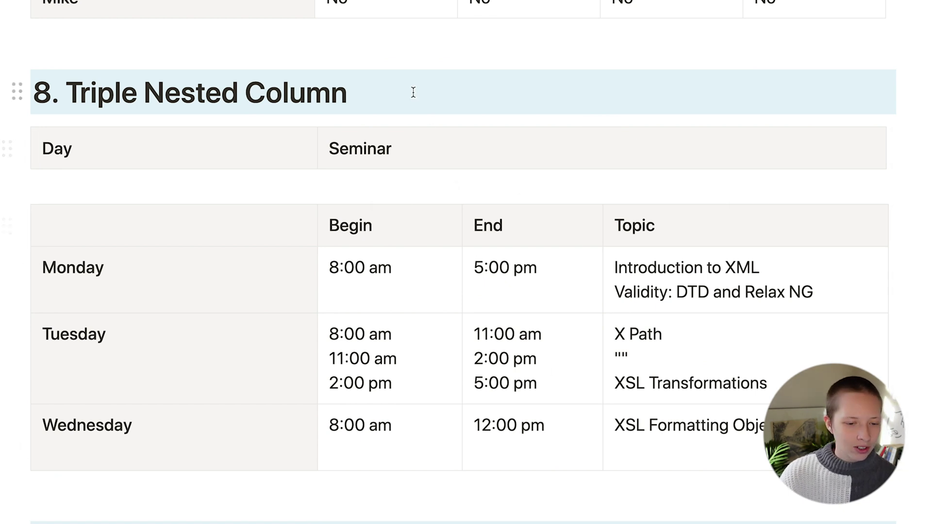
scroll(413, 92, "down", 15)
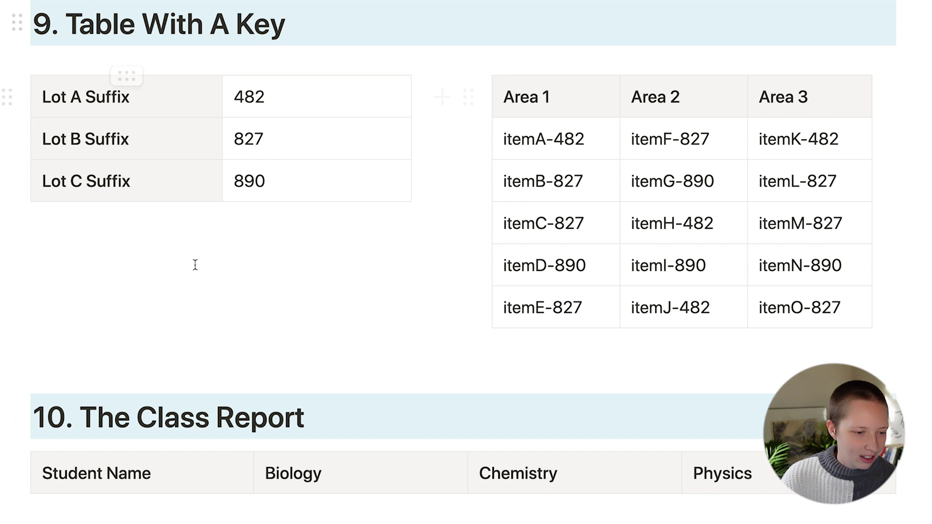
scroll(589, 342, "down", 10)
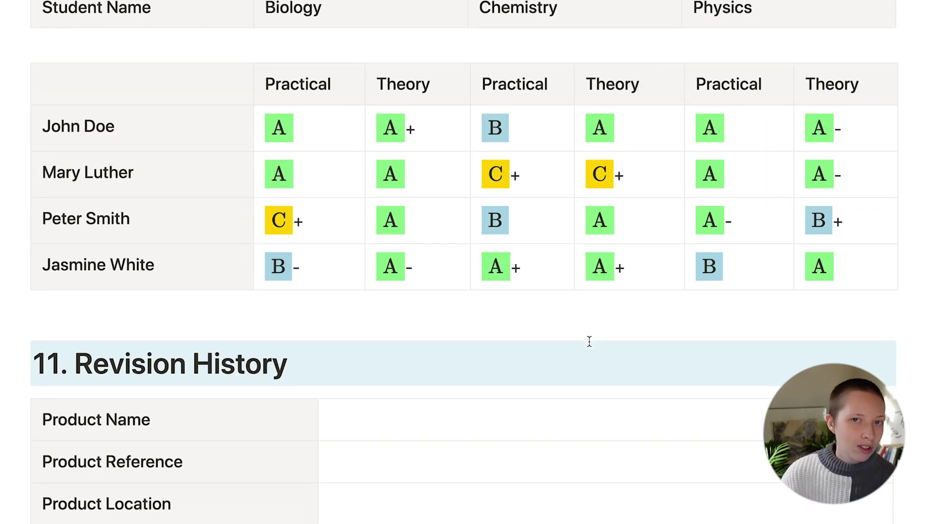
scroll(581, 332, "up", 1)
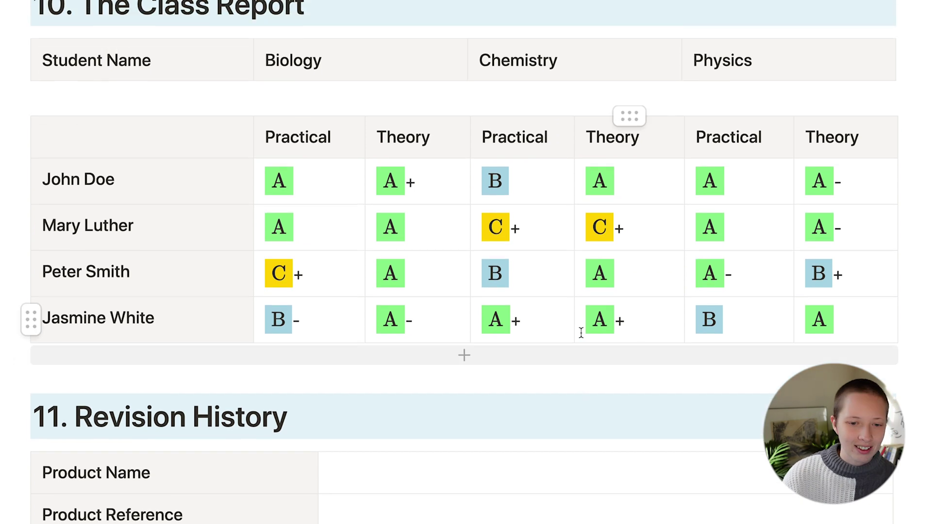
Replace the grade equation with \fcolorbox{lightblue}{black}{text}
left_click(270, 181)
key("Escape")
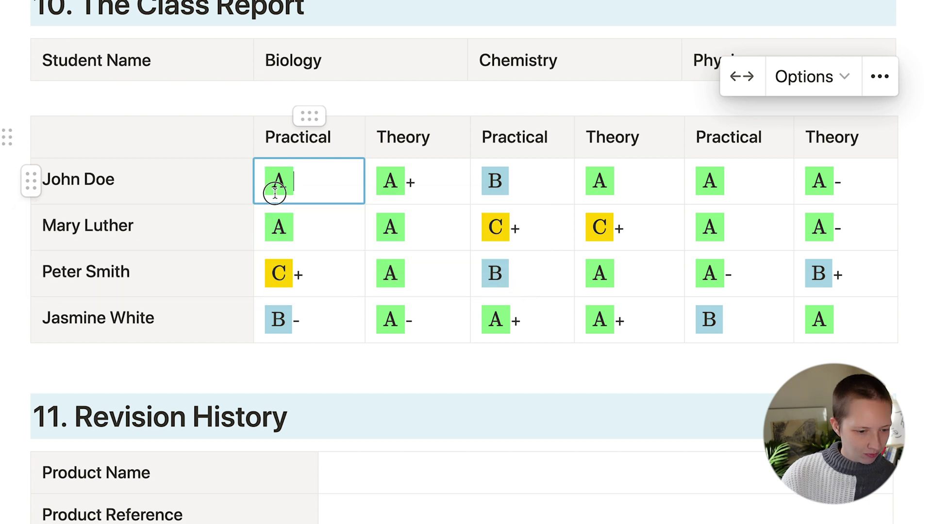
left_click(274, 193)
key("BackSpace")
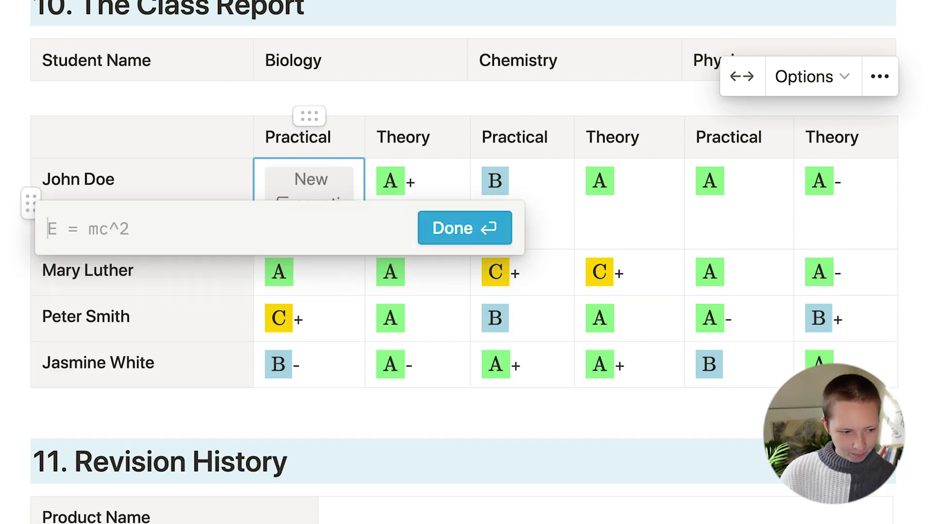
type("\\")
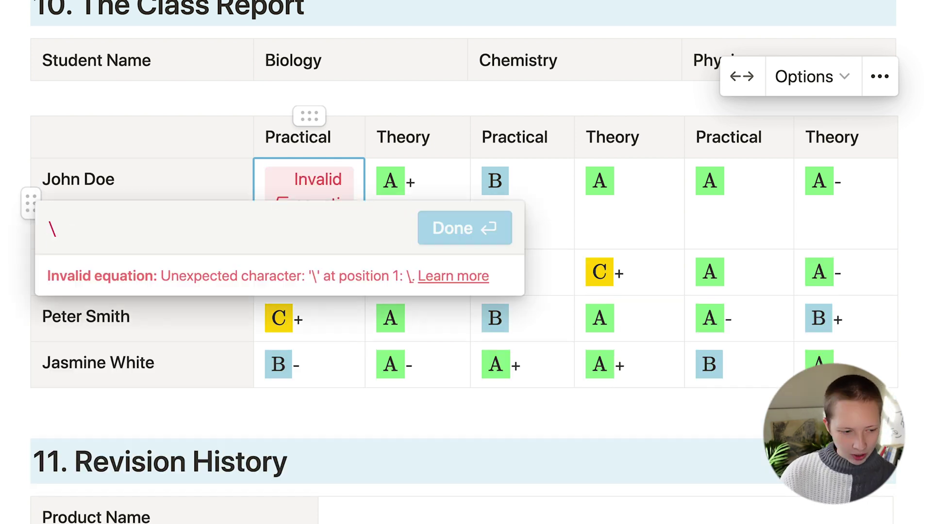
type("fcolorbo")
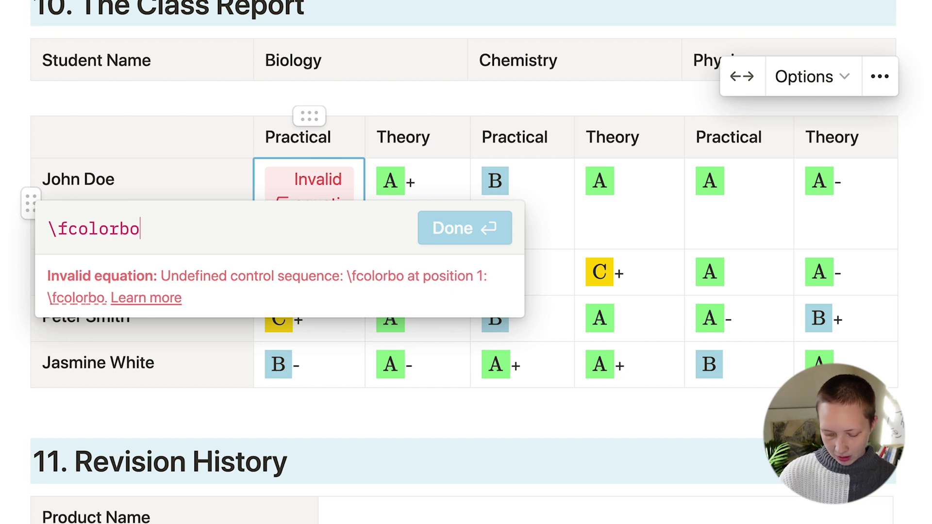
type("x{}{}")
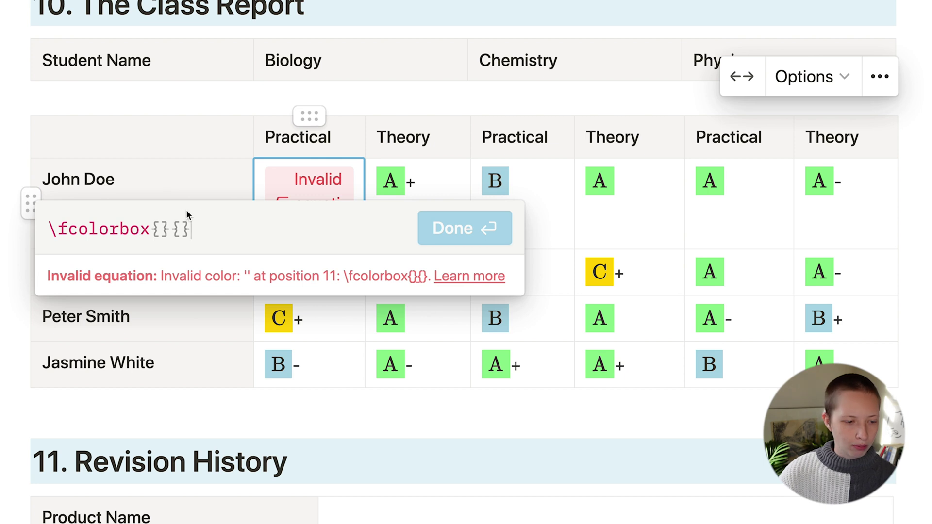
left_click(158, 229)
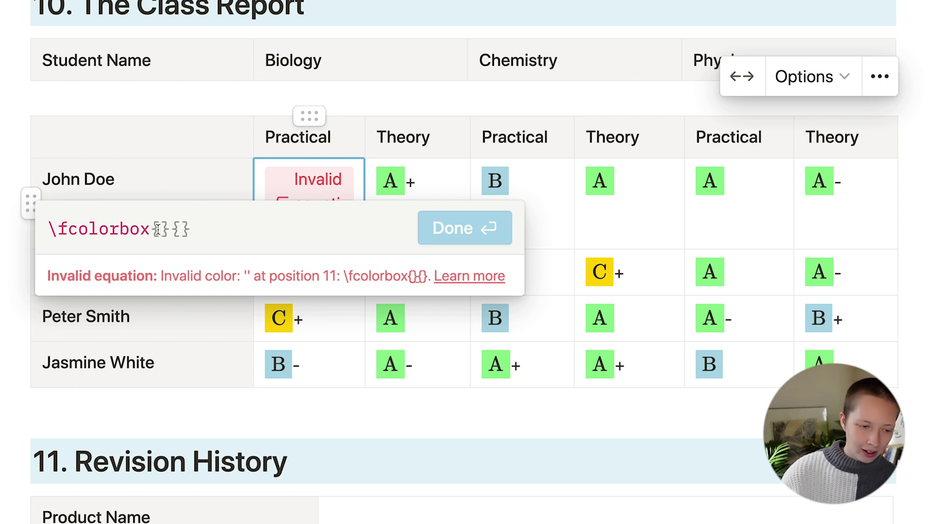
type("lightblue")
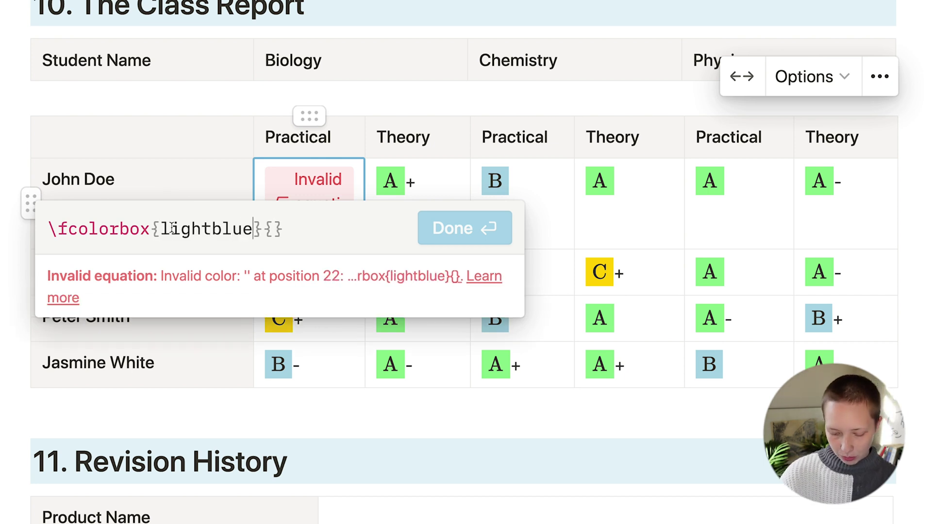
left_click(275, 229)
type("black")
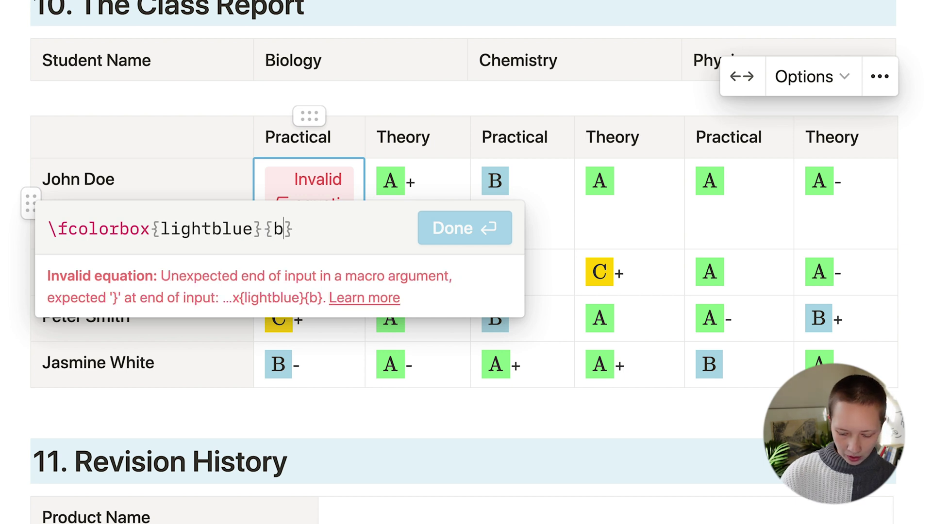
type("}{}")
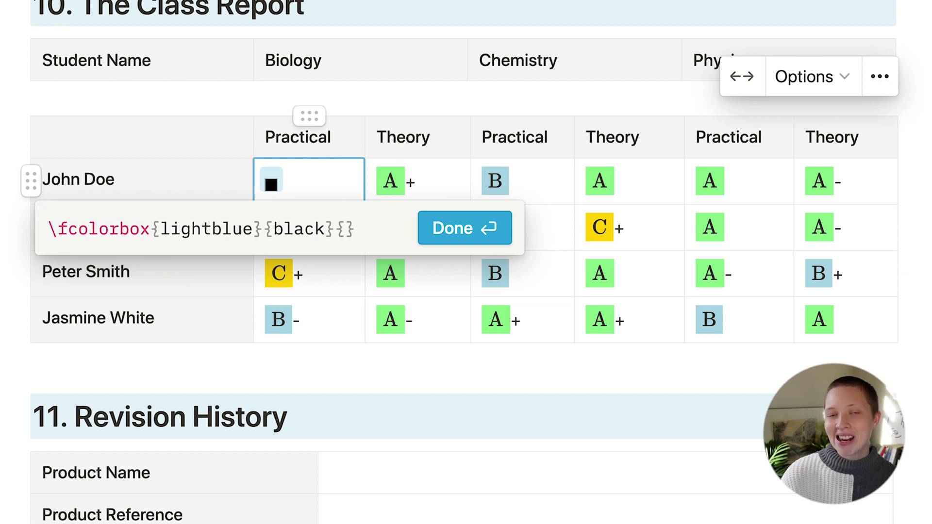
type("text")
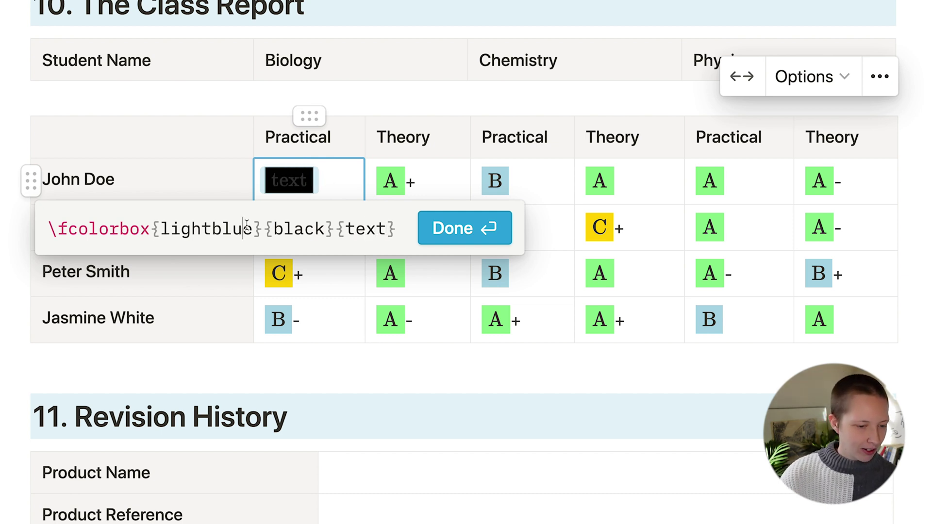
Change both the black background and lightblue border colours to pink, giving \fcolorbox{pink}{pink}{text}
left_click_drag(325, 227, 275, 230)
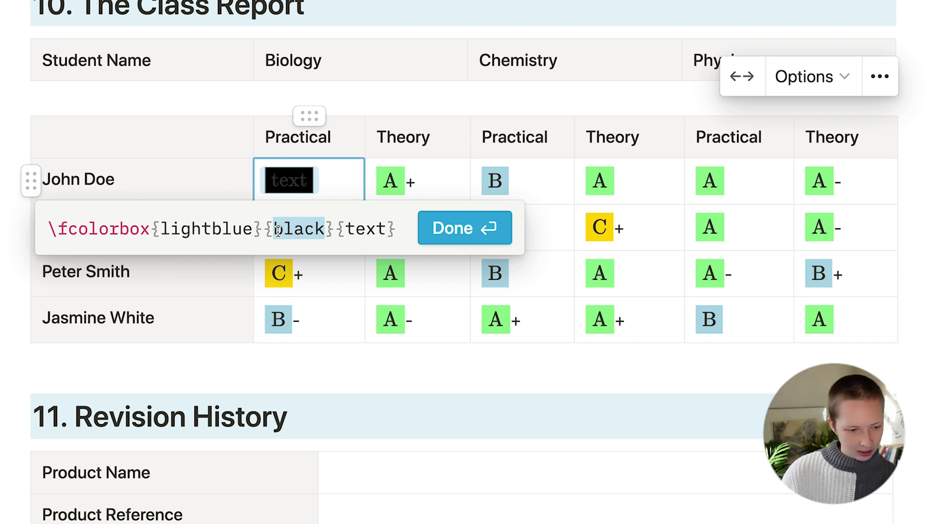
key("BackSpace")
type("pink")
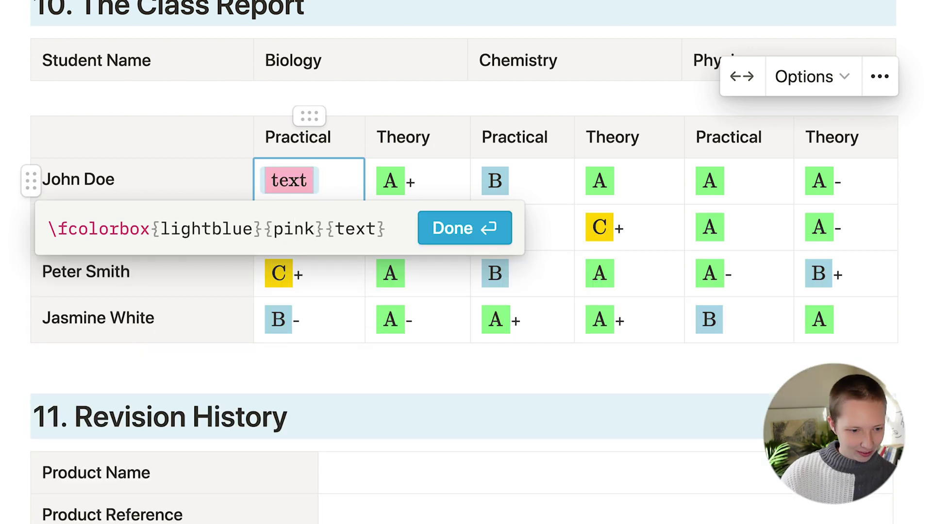
left_click(454, 228)
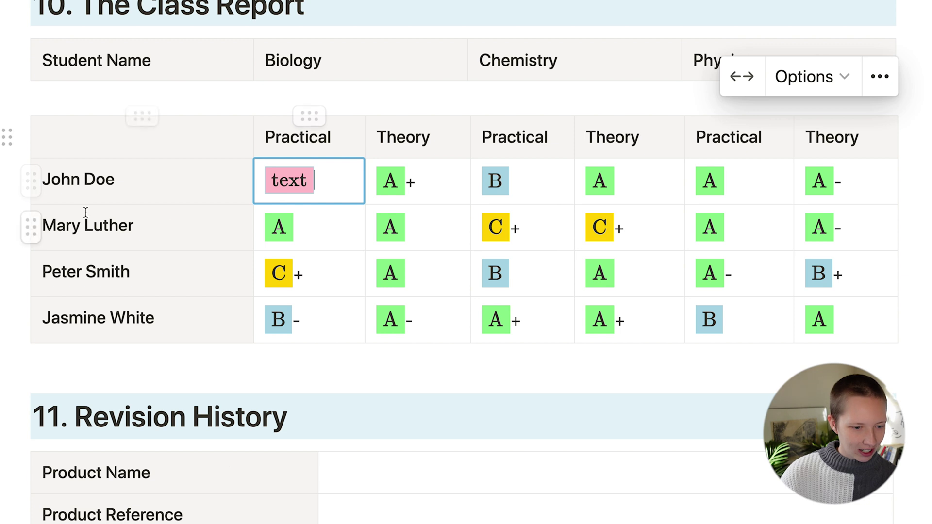
key("Escape")
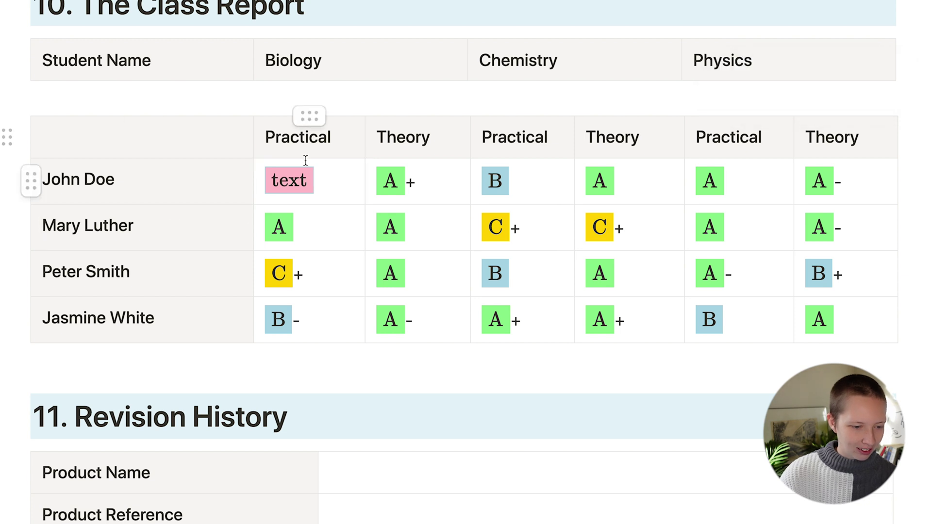
left_click(290, 185)
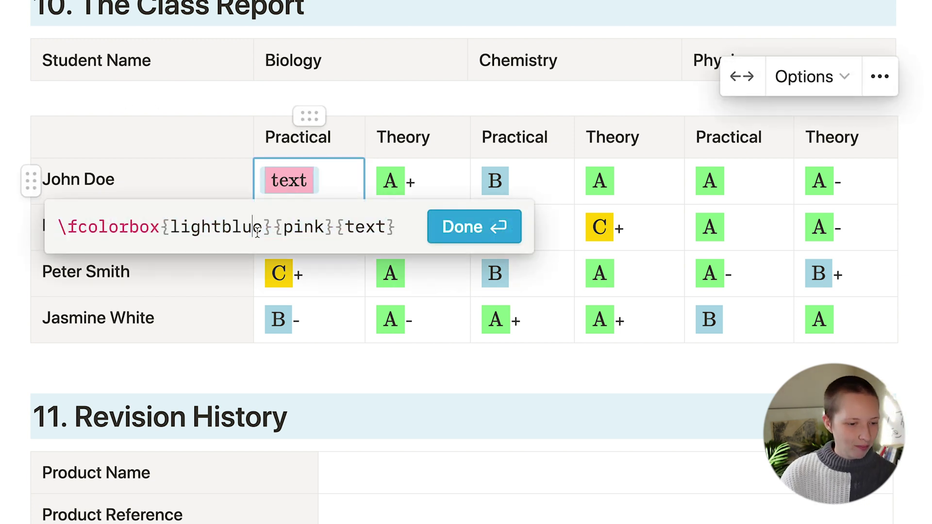
left_click_drag(258, 229, 170, 226)
type("p")
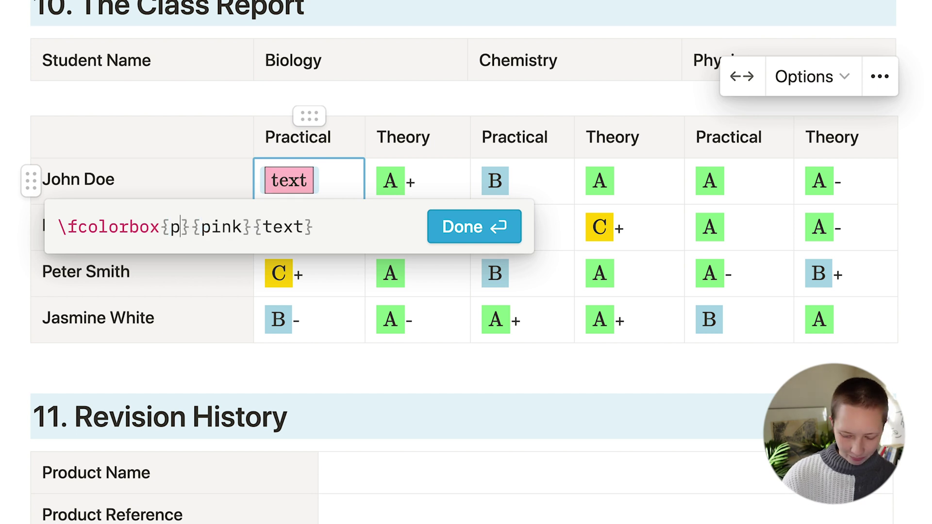
type("ink")
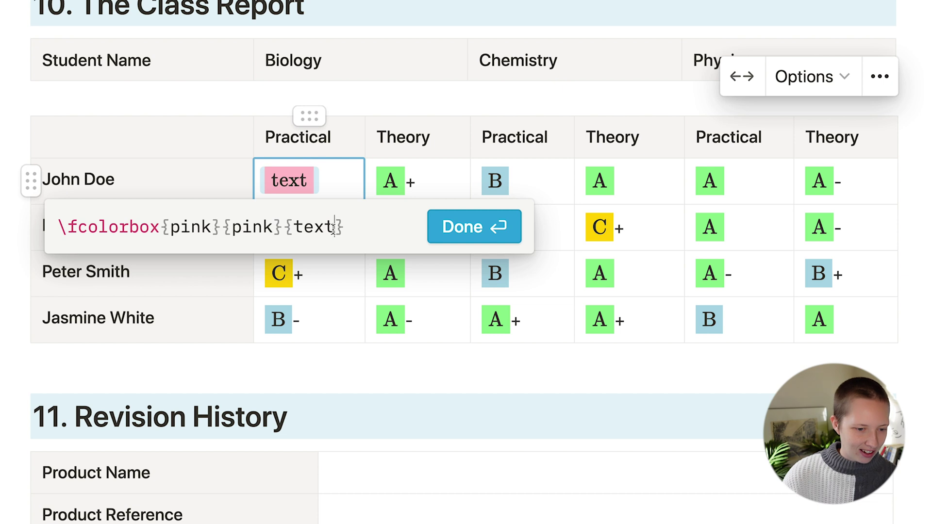
left_click(510, 222)
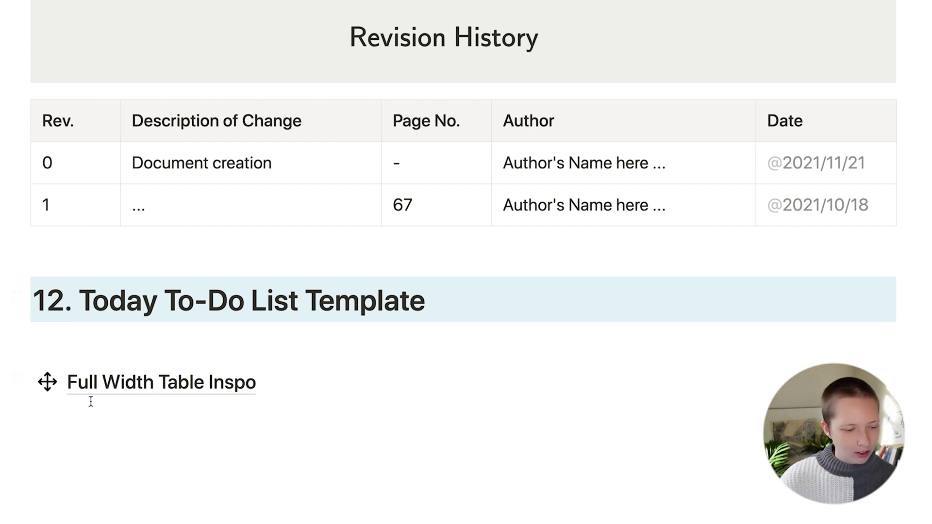
Go to the Full Width Table Inspo page and select the weekly planner's Wednesday and Thursday tasks
left_click(72, 387)
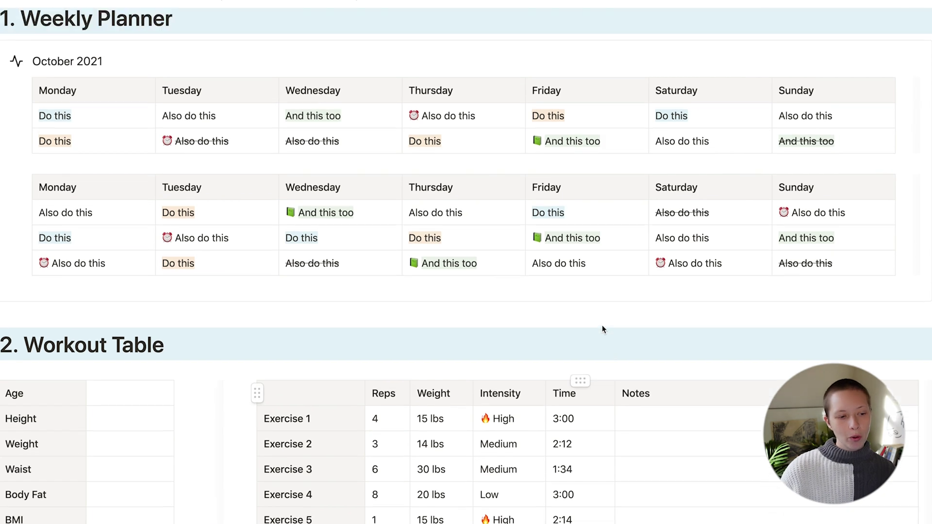
scroll(603, 329, "down", 2)
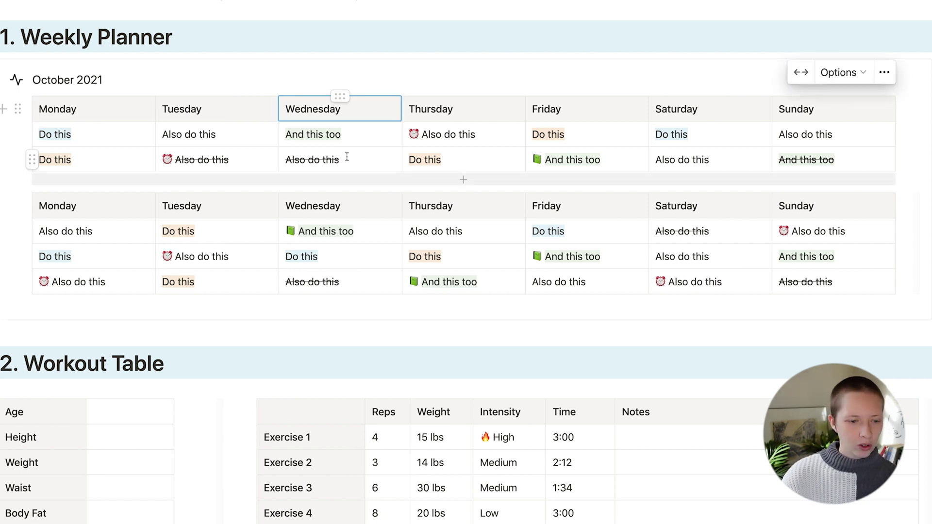
left_click_drag(343, 160, 287, 161)
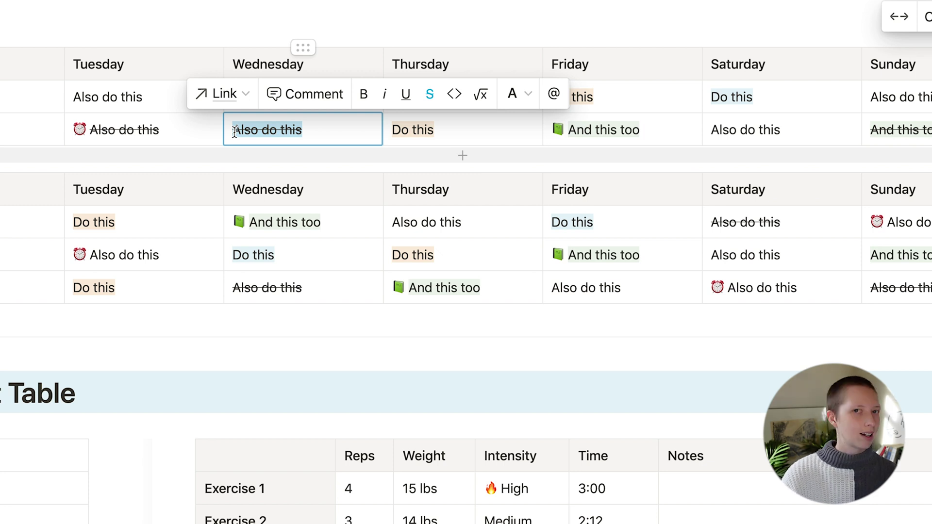
key("Tab")
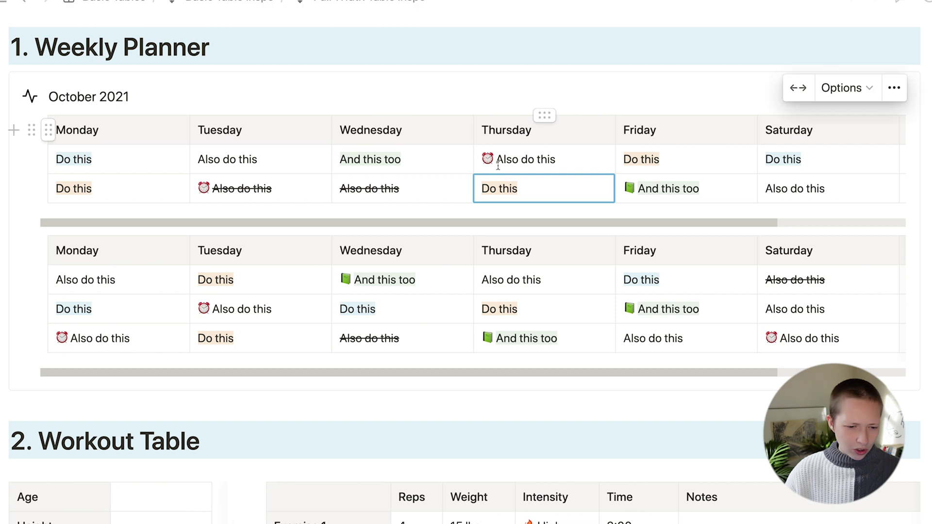
left_click(422, 139)
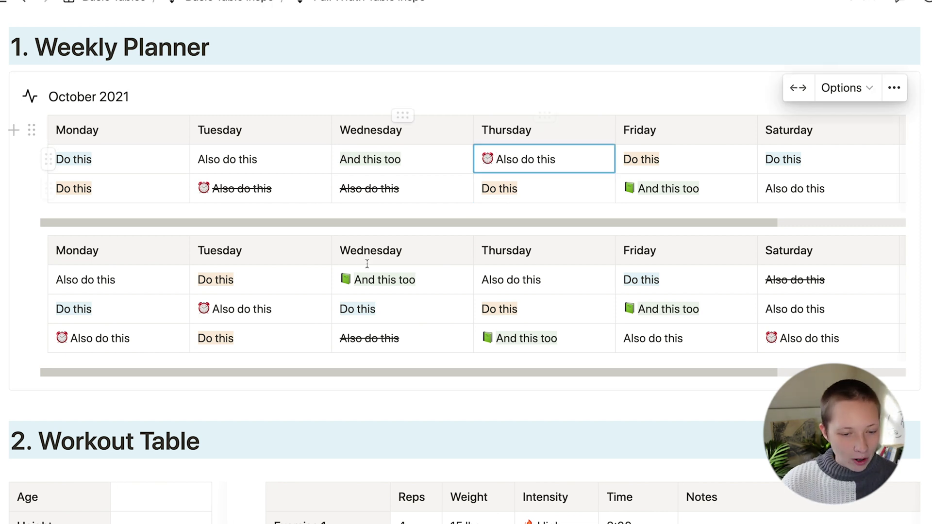
Insert a 🔥 emoji via :flam before 'Also do this' in the second planner's Thursday cell
left_click(484, 279)
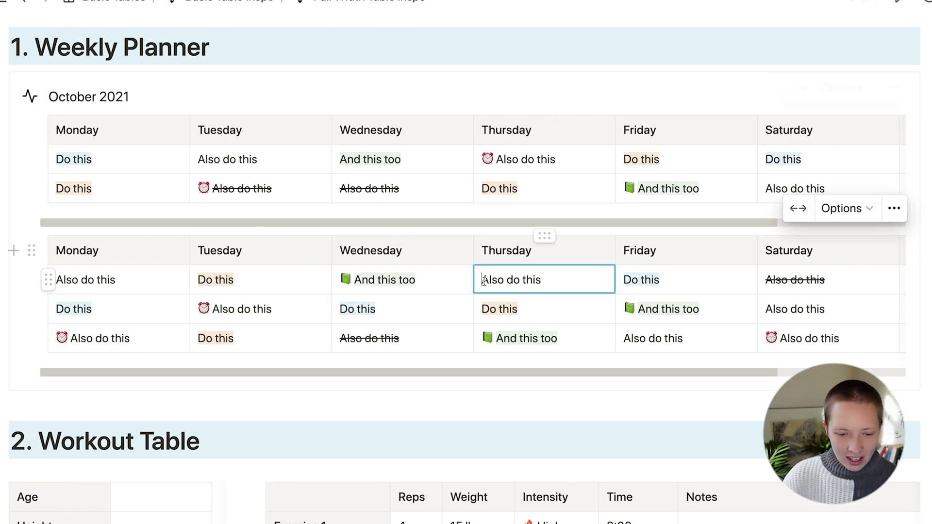
type(":")
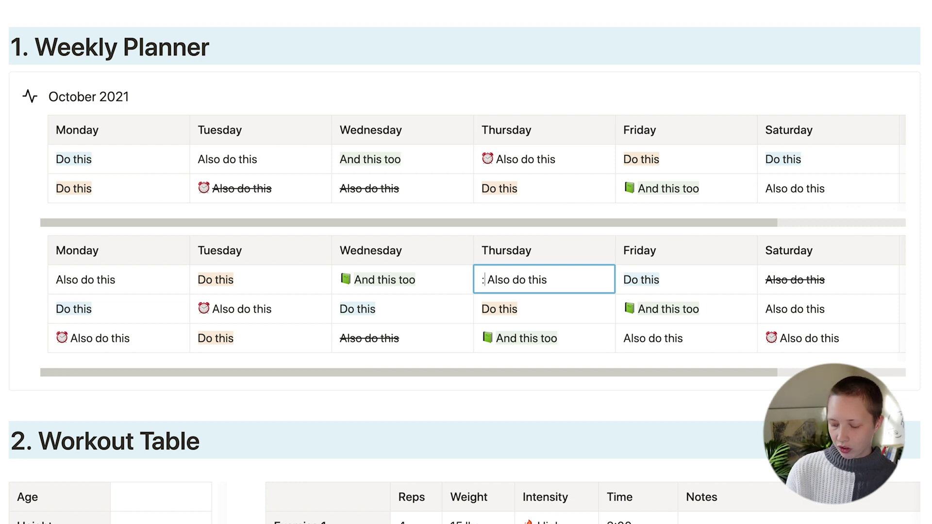
type("s")
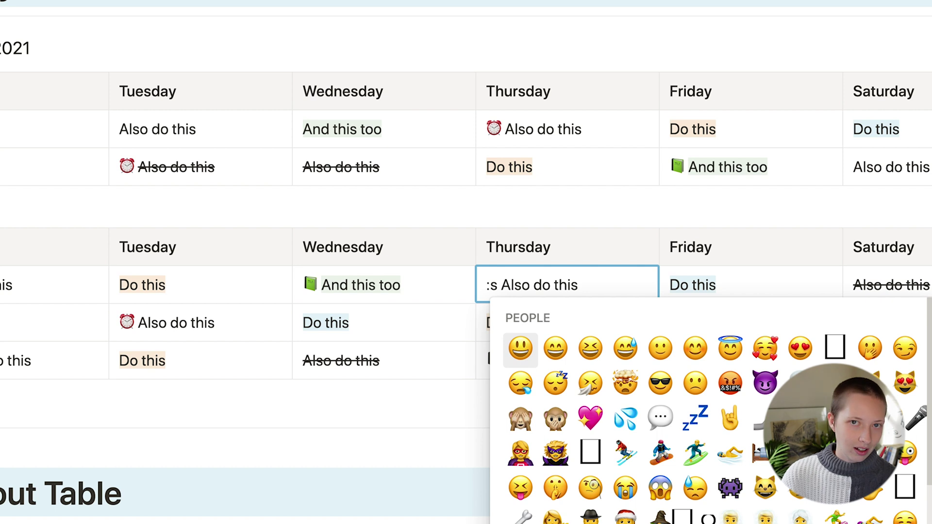
key("BackSpace")
type("flam Al")
key("BackSpace")
key("BackSpace")
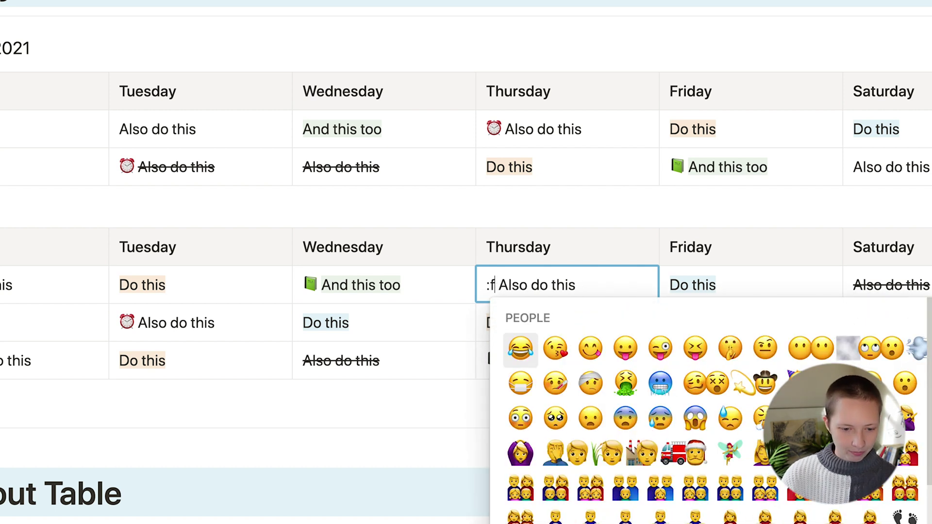
type("lam")
key("Right")
key("Return")
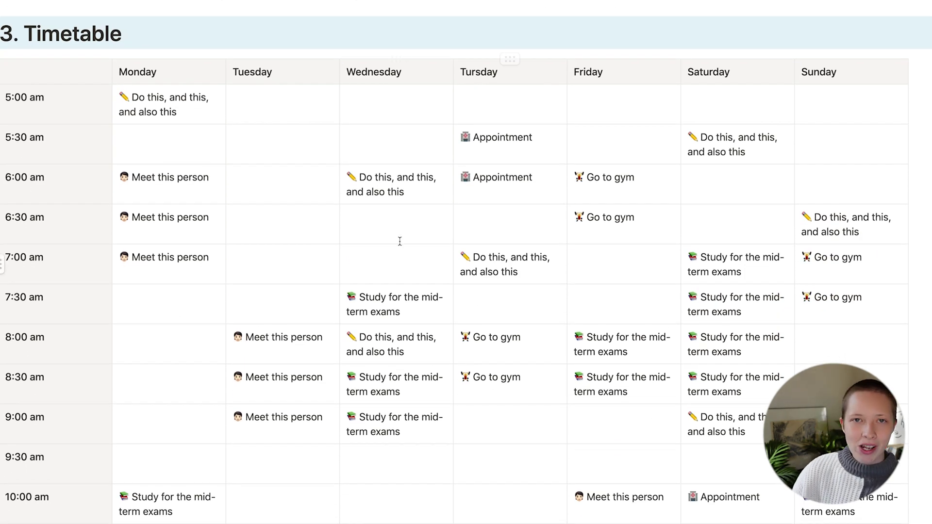
Clear the Timetable's 5:00 am row contents, undoing an accidental clearing of the Monday column
scroll(37, 282, "down", 7)
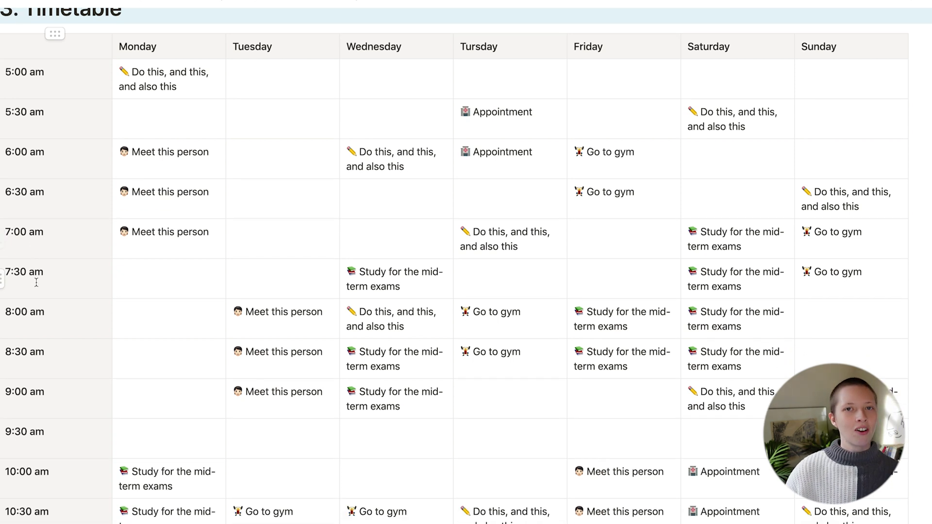
scroll(37, 283, "up", 4)
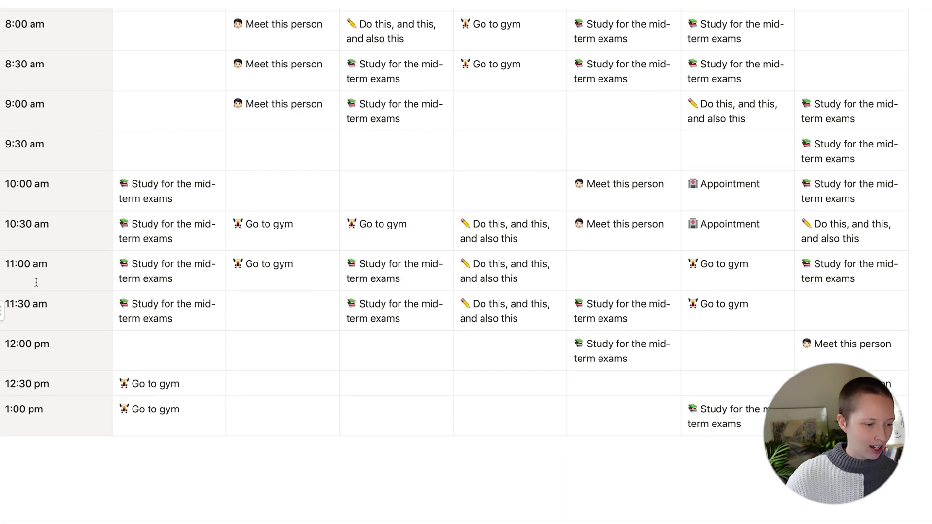
scroll(37, 290, "up", 3)
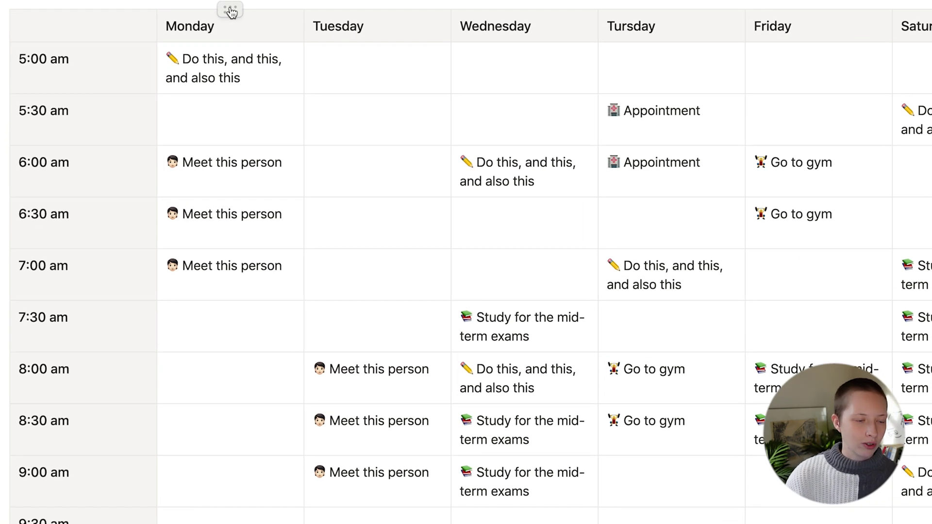
left_click(231, 11)
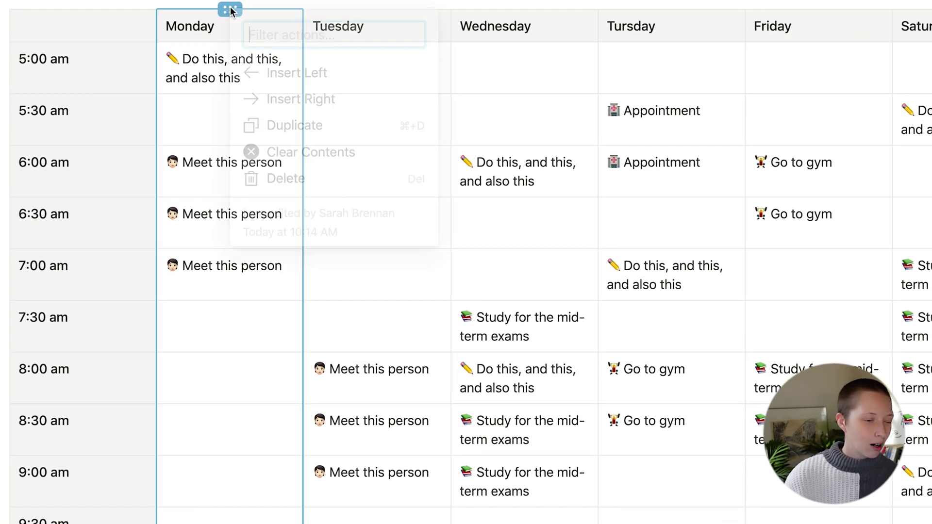
left_click(358, 160)
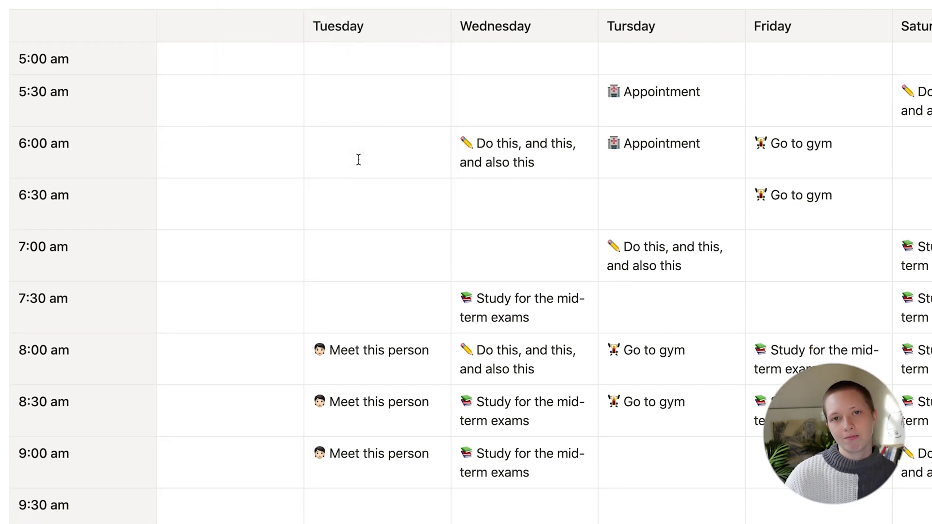
key("super+z")
left_click(11, 69)
left_click(68, 182)
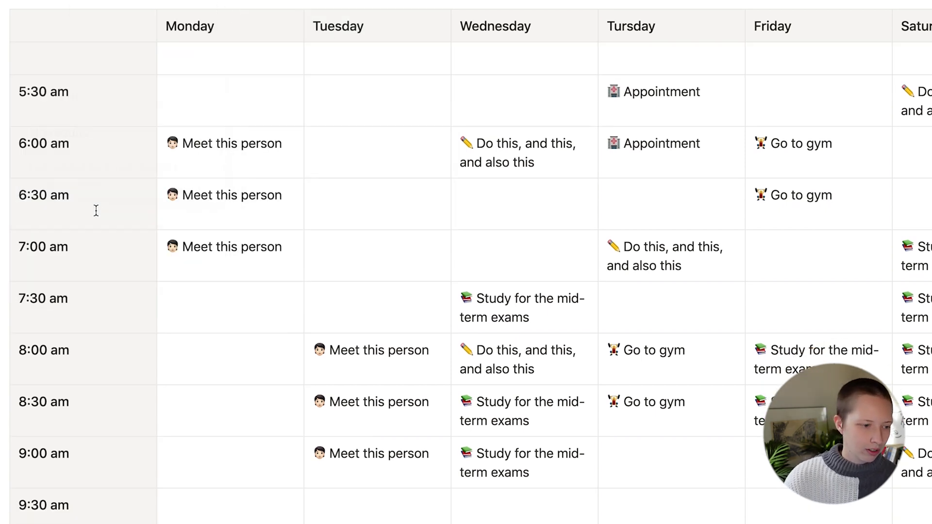